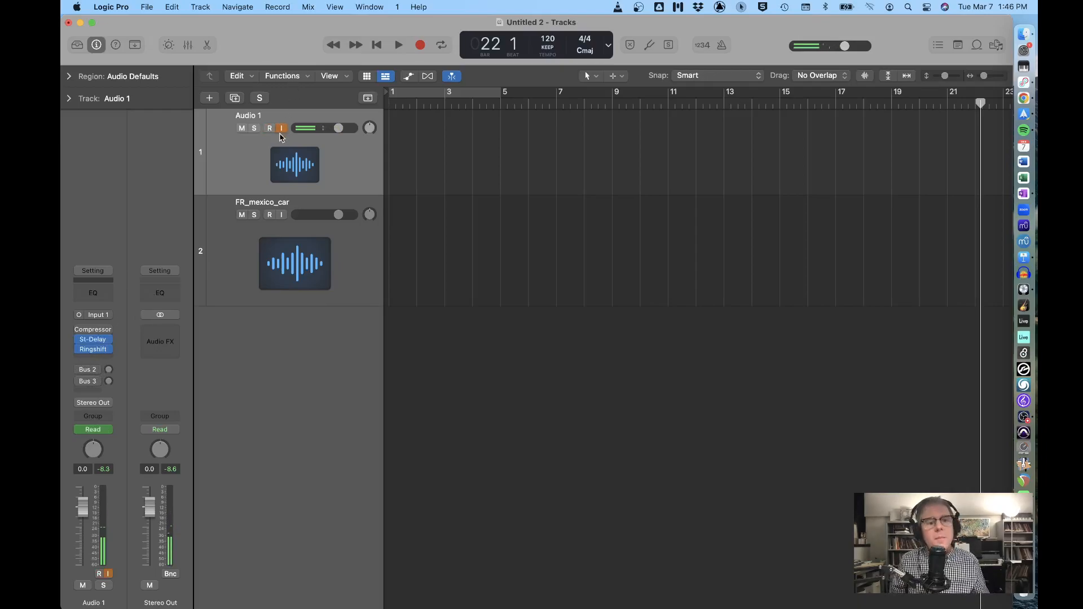
Add a stereo ChromaVerb after Ringshifter on Audio 1 and load its Spaces > Cathedral preset
{"action": "left_click", "coordinate": [94, 362]}
{"action": "mouse_move", "coordinate": [135, 423]}
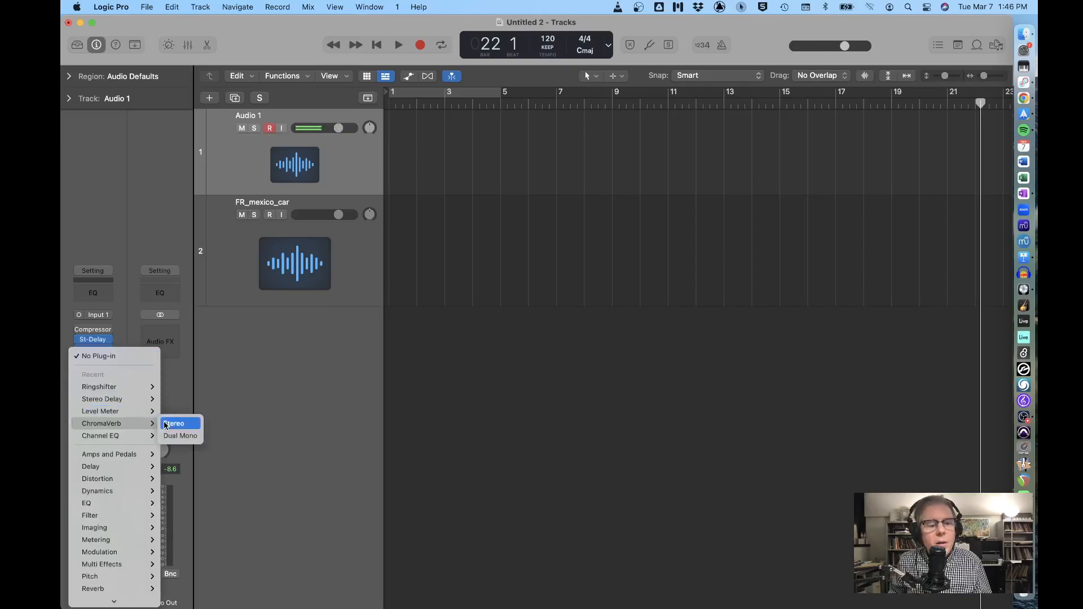
{"action": "left_click", "coordinate": [173, 424]}
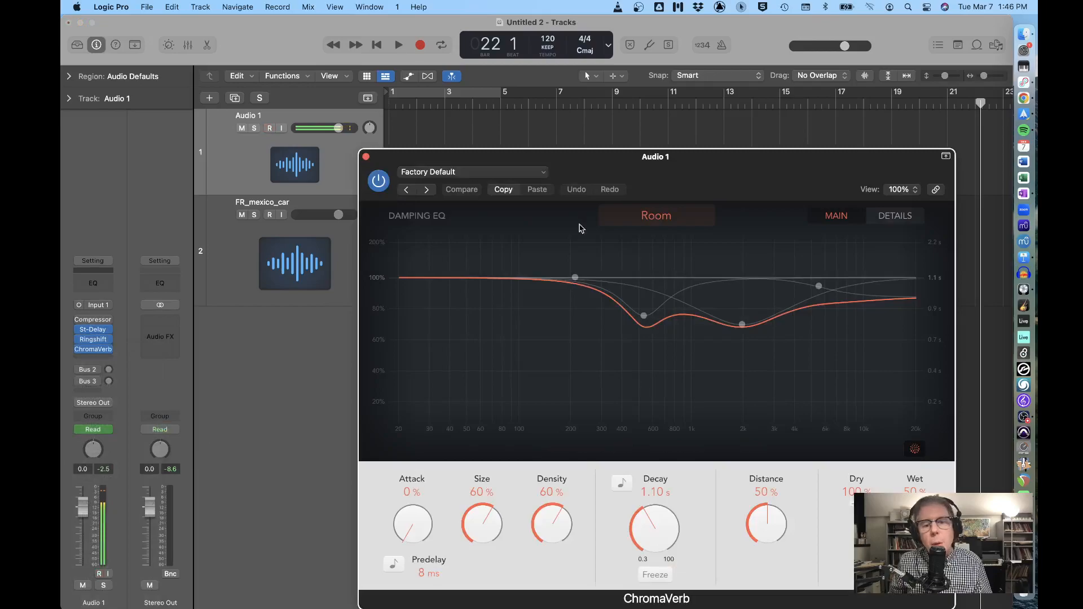
{"action": "left_click", "coordinate": [508, 173]}
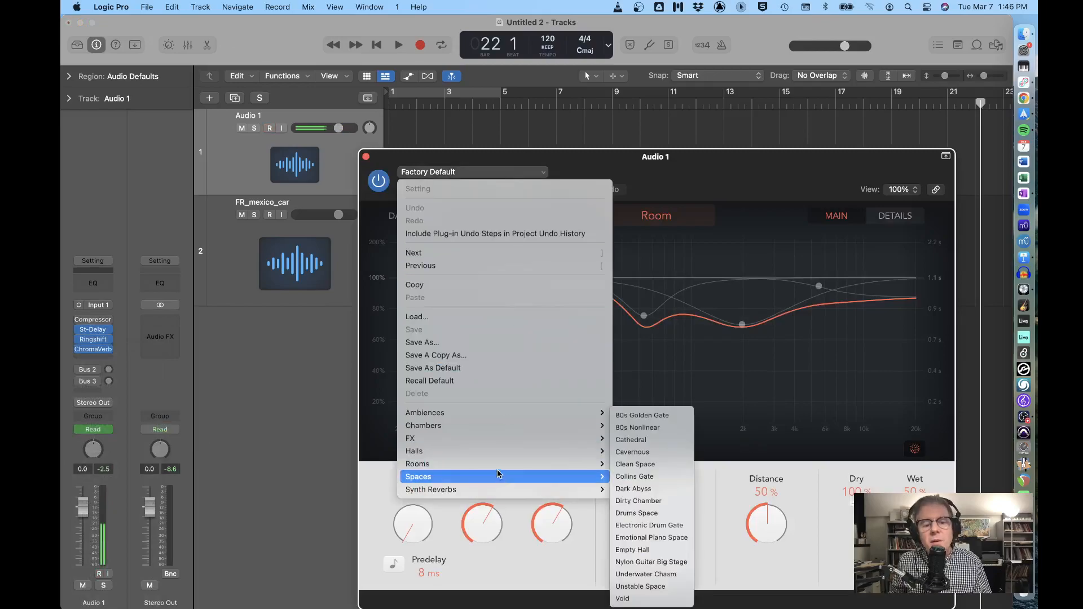
{"action": "mouse_move", "coordinate": [496, 463]}
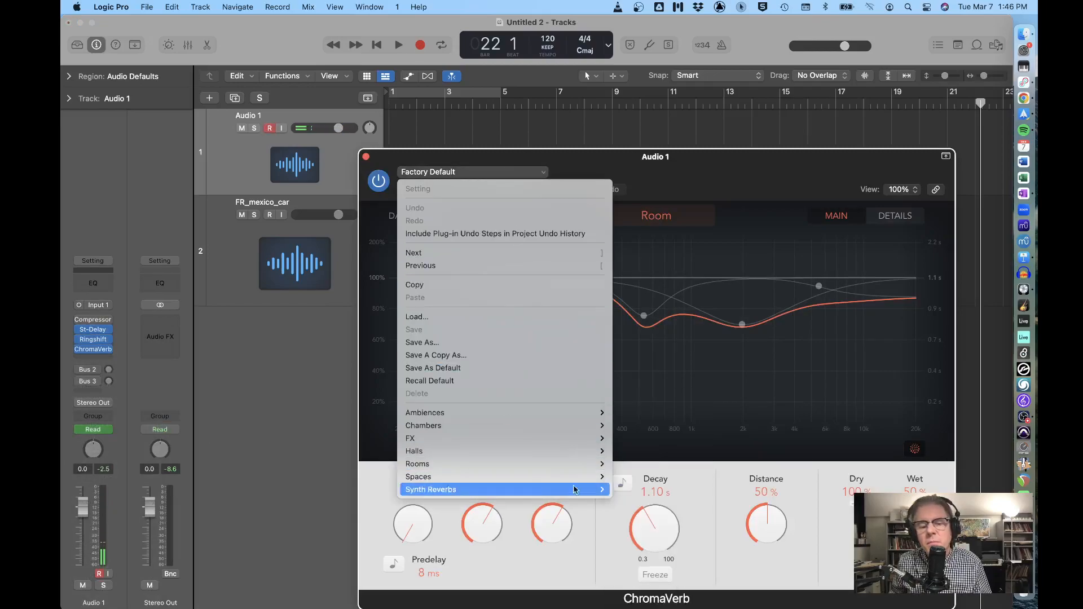
{"action": "mouse_move", "coordinate": [526, 477]}
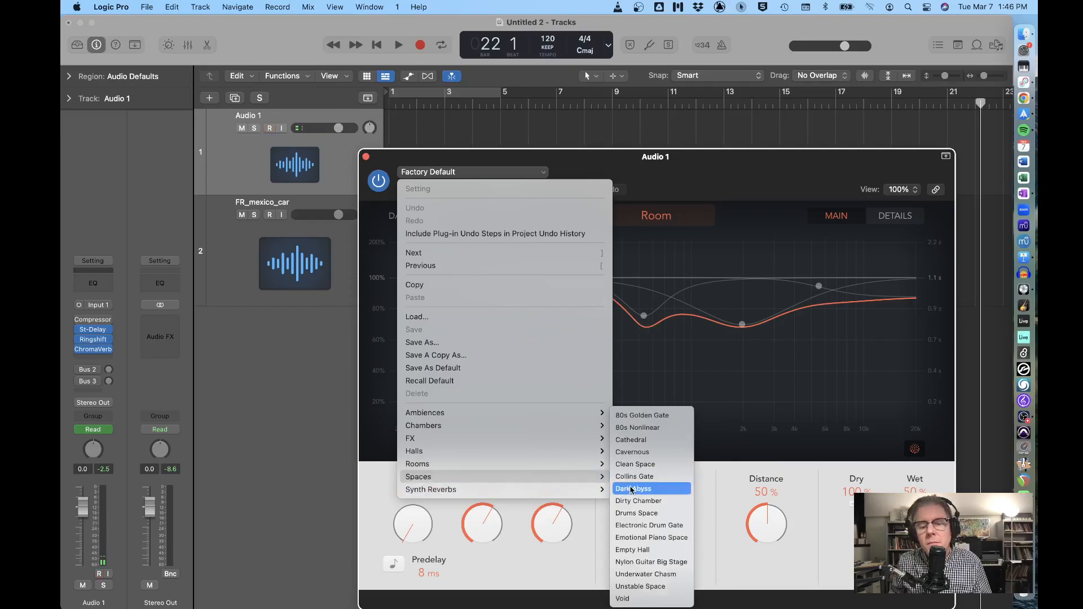
{"action": "left_click", "coordinate": [640, 444]}
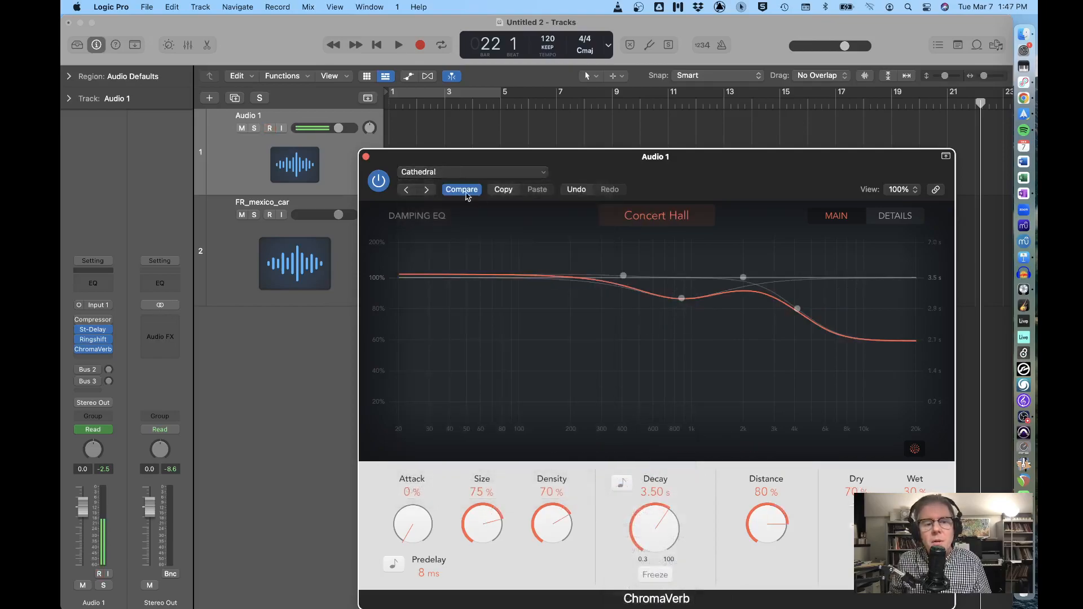
Turn on Audio 1's input monitoring, close ChromaVerb, and bring up the Ringshifter settings
{"action": "left_click", "coordinate": [282, 128]}
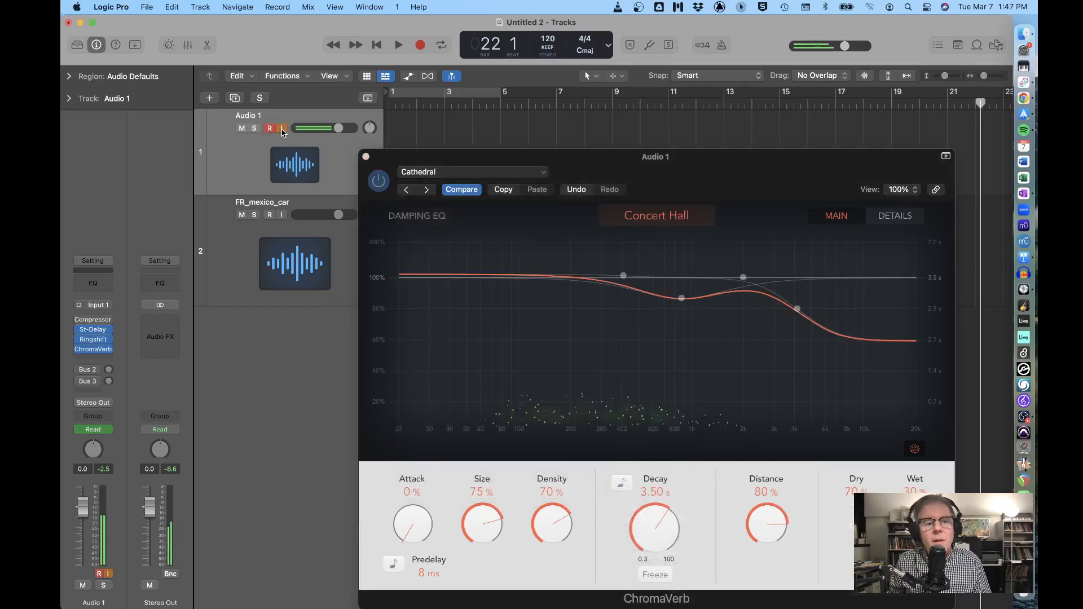
{"action": "left_click", "coordinate": [365, 157]}
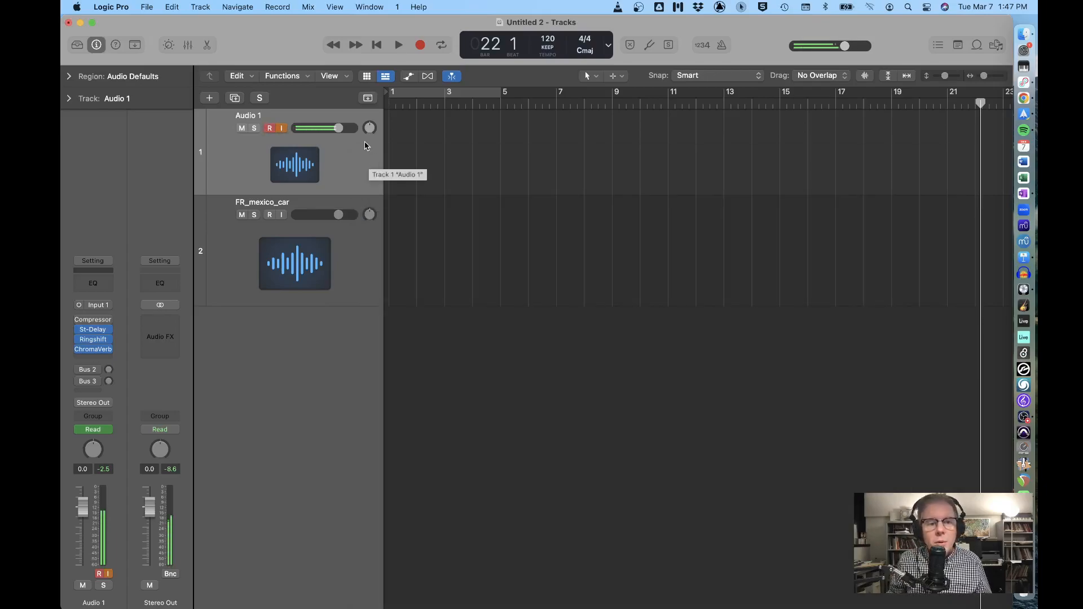
{"action": "left_click", "coordinate": [93, 339]}
Turn the Ringshifter frequency down to about -3.458 Hz, then record a new take on Audio 1 from bar 22
{"action": "left_click_drag", "start_coordinate": [509, 298], "coordinate": [506, 318]}
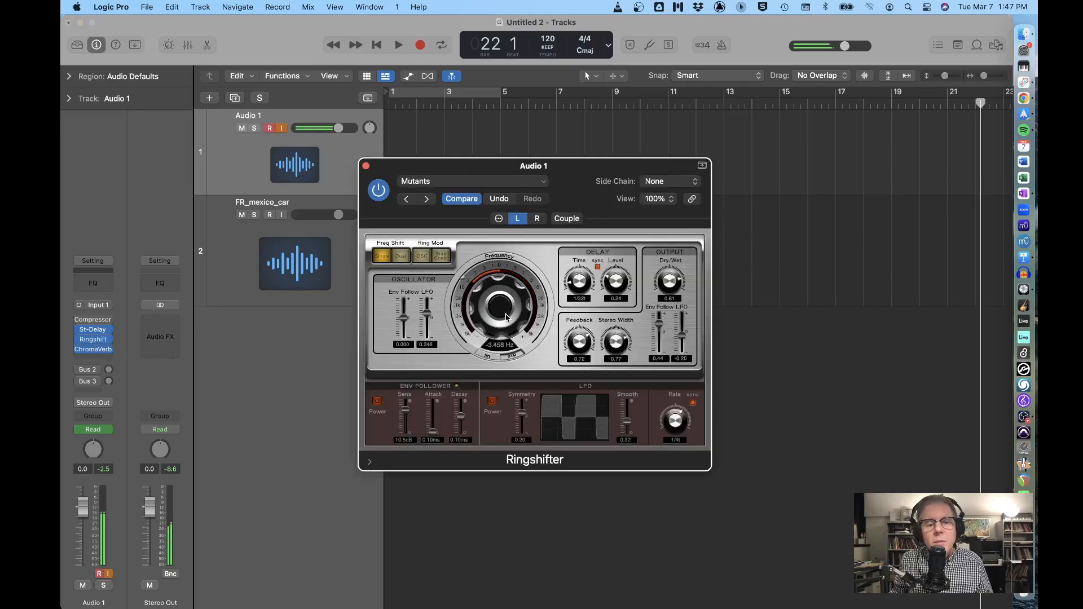
{"action": "left_click", "coordinate": [366, 166]}
{"action": "left_click", "coordinate": [419, 45]}
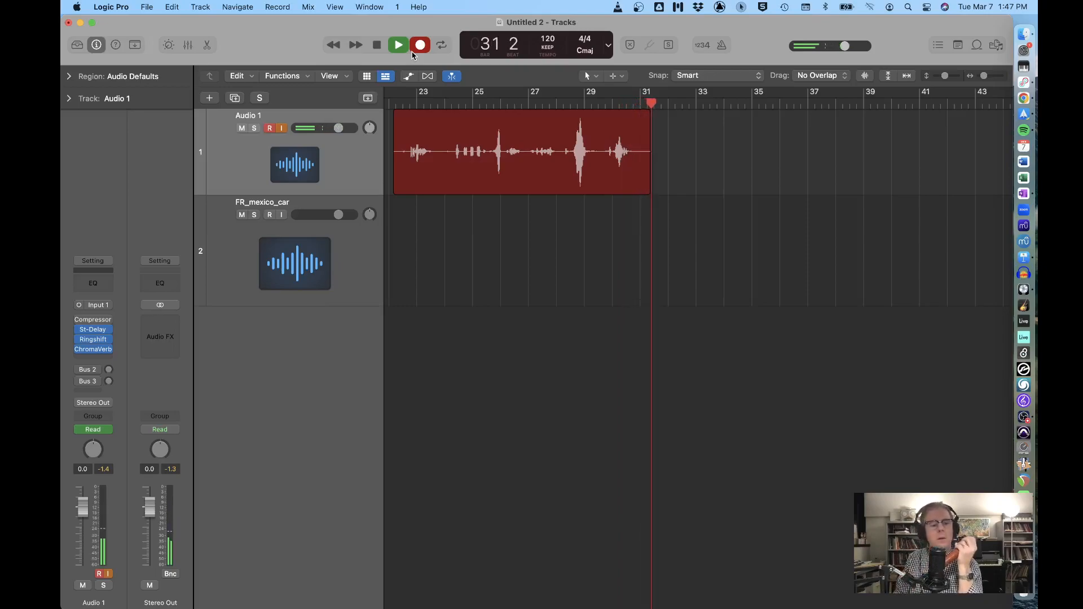
End the first take and record a second voice take on Audio 1 starting at bar 34
{"action": "key", "text": "space"}
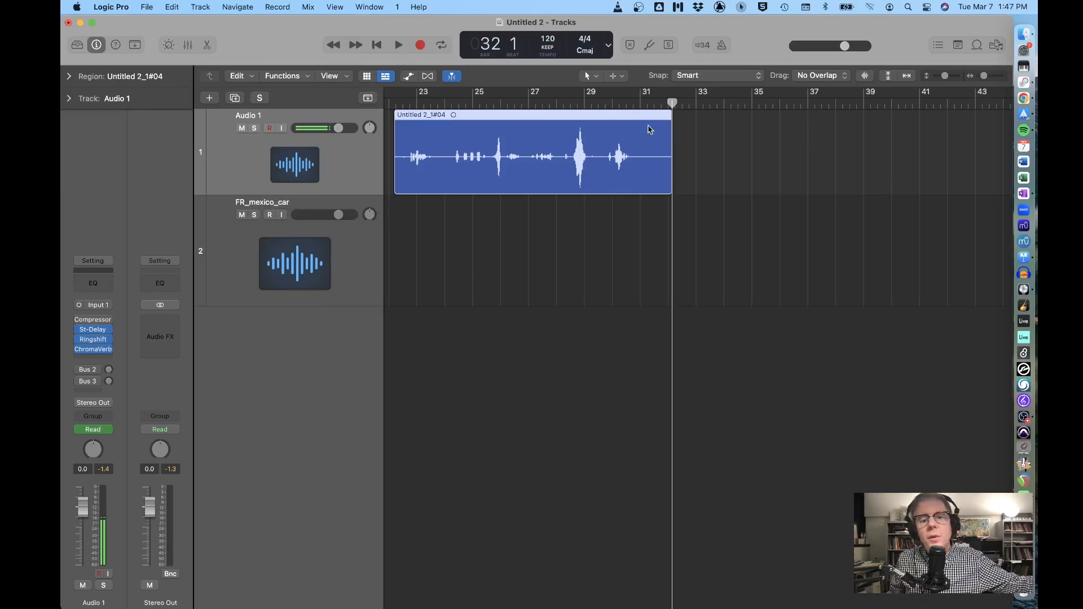
{"action": "left_click_drag", "start_coordinate": [671, 102], "coordinate": [724, 103]}
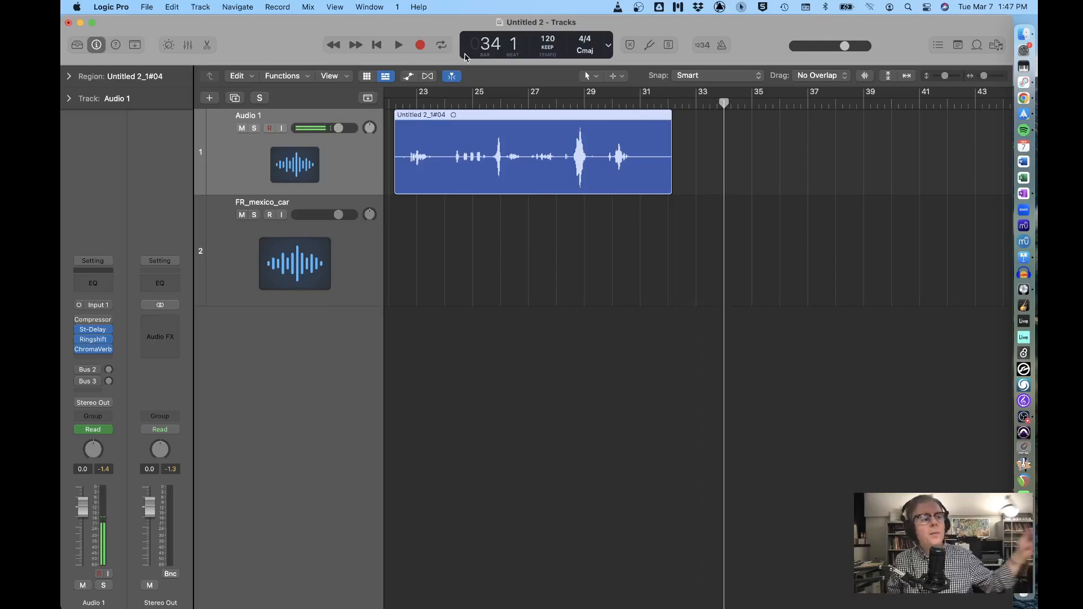
{"action": "left_click", "coordinate": [420, 45]}
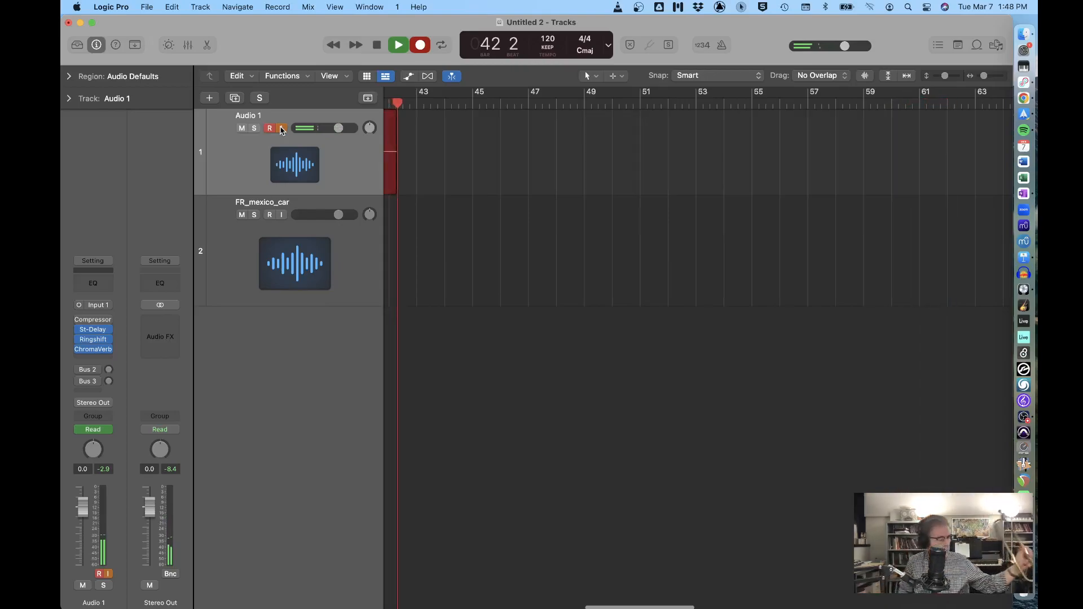
{"action": "key", "text": "space"}
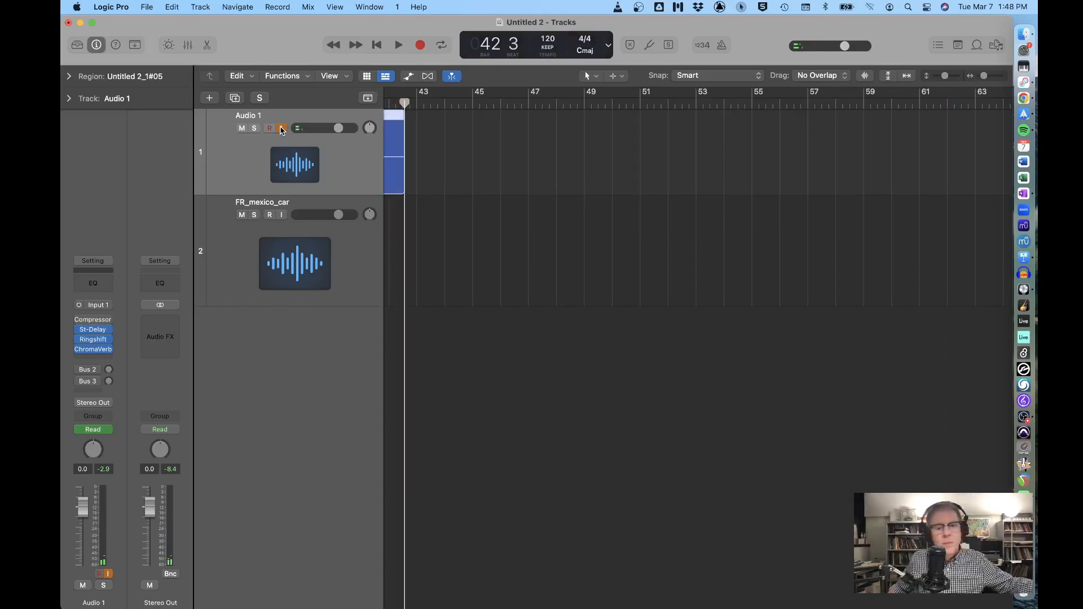
Play the second take back from bar 34
{"action": "scroll", "coordinate": [433, 239], "scroll_direction": "left", "scroll_amount": 10}
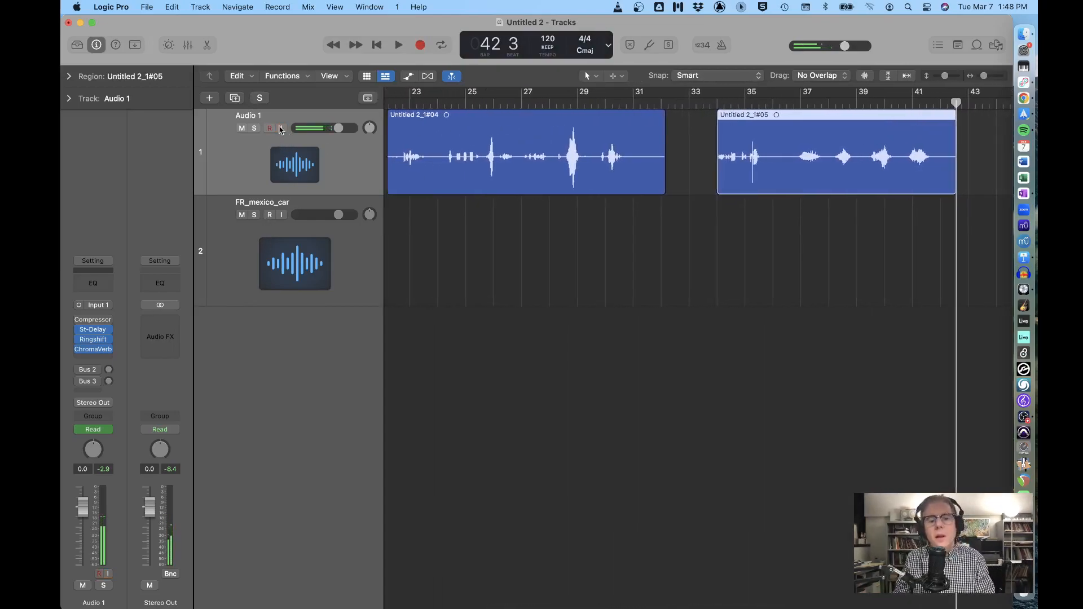
{"action": "left_click", "coordinate": [716, 103]}
{"action": "key", "text": "space"}
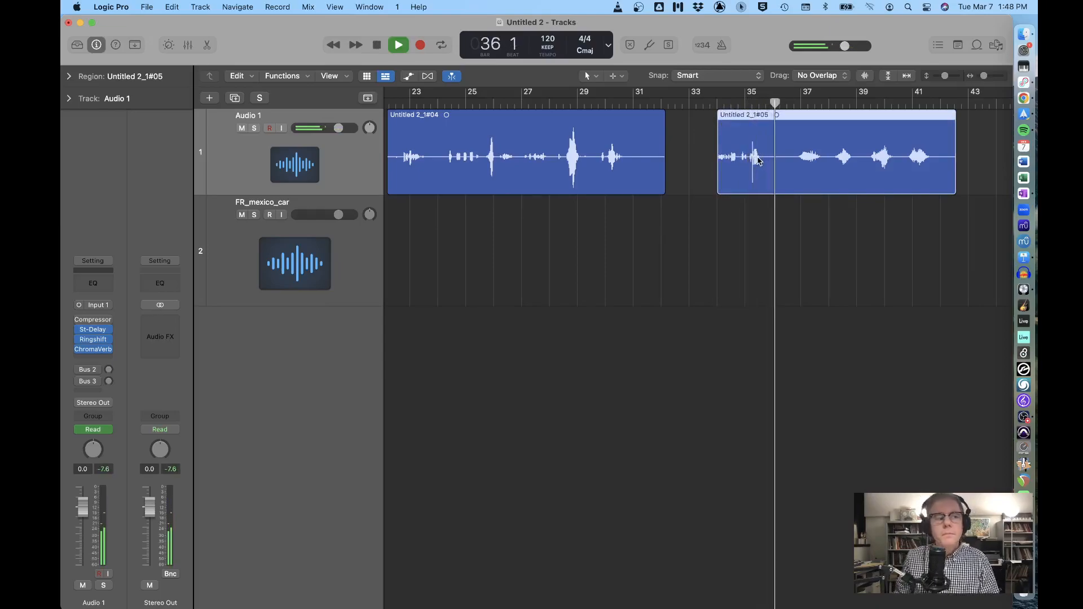
Split the second take near bar 36 and select its first part
{"action": "key", "text": "space"}
{"action": "left_click", "coordinate": [781, 102]}
{"action": "key", "text": "super+t"}
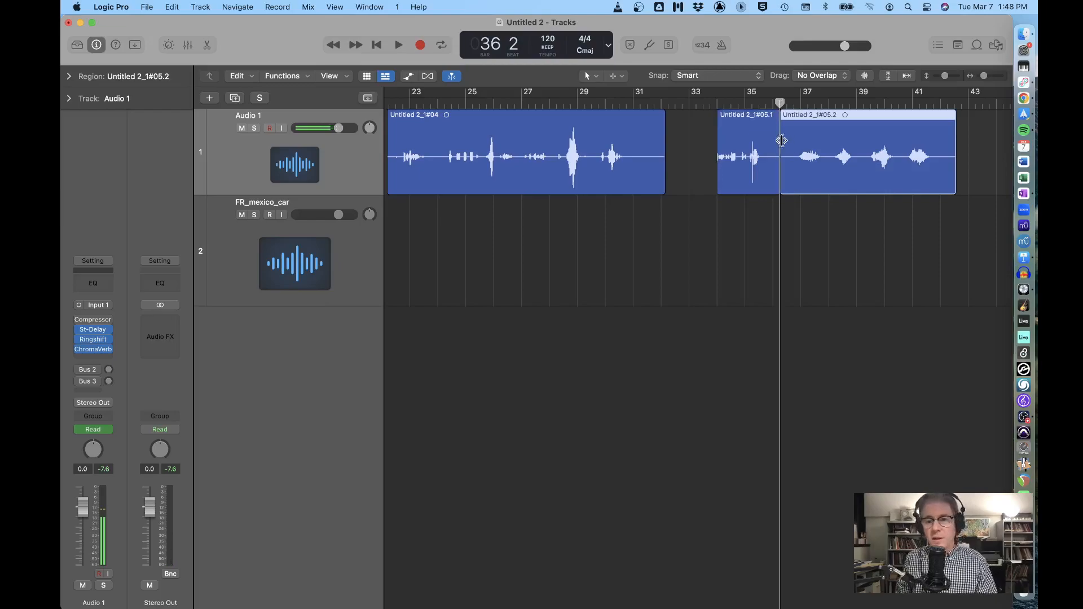
{"action": "left_click", "coordinate": [761, 141]}
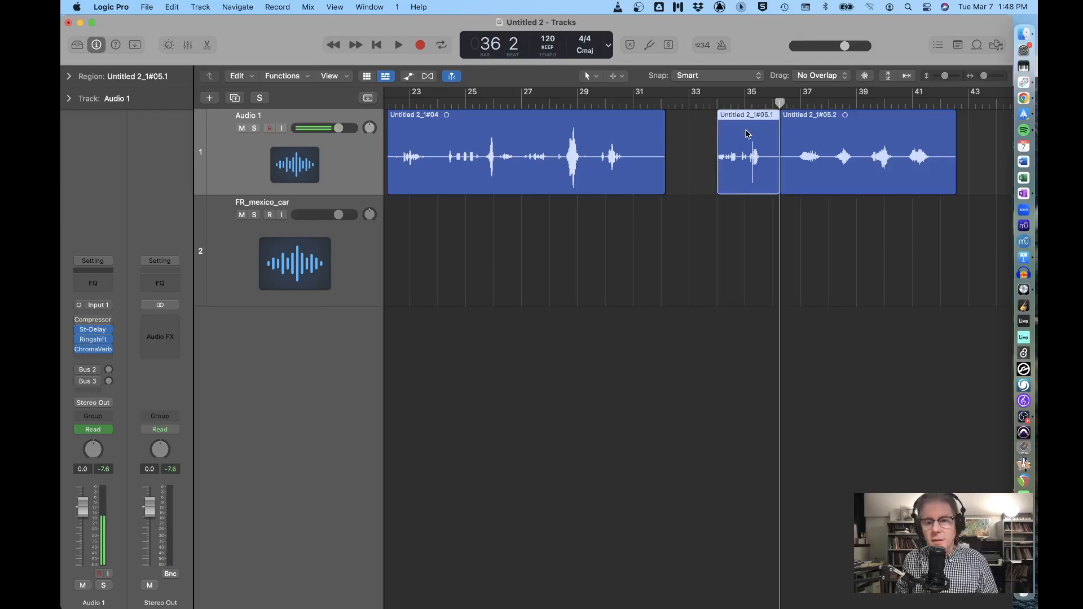
Paste the copied piece onto the FR_mexico_car track at bar 32
{"action": "left_click", "coordinate": [449, 279]}
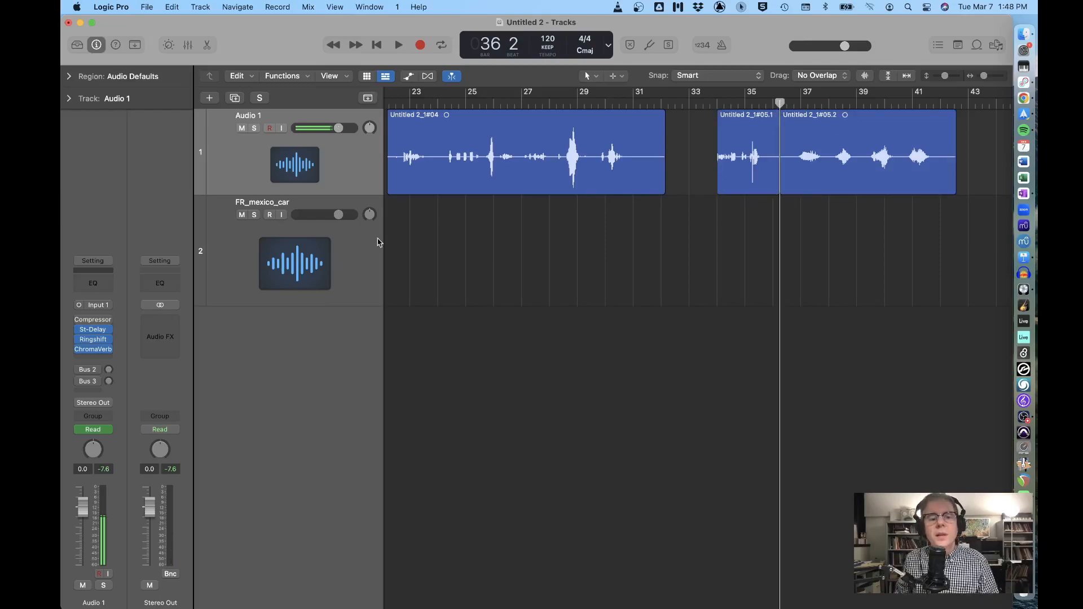
{"action": "left_click", "coordinate": [346, 252]}
{"action": "left_click_drag", "start_coordinate": [780, 102], "coordinate": [668, 106]}
{"action": "key", "text": "super+v"}
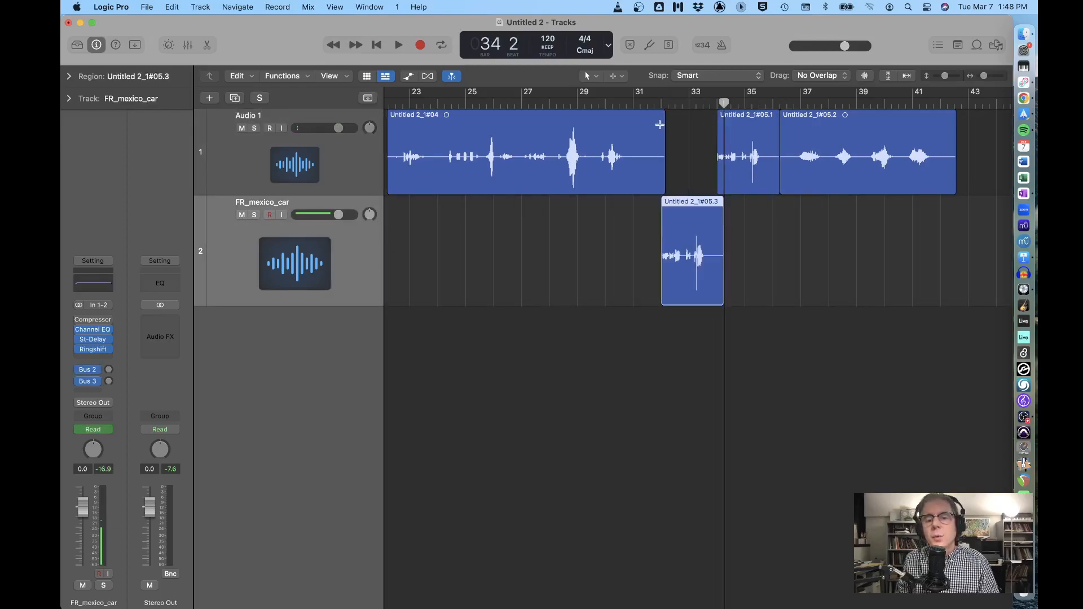
Audition the pasted piece from bar 32 and shorten its end
{"action": "left_click", "coordinate": [654, 98]}
{"action": "key", "text": "space"}
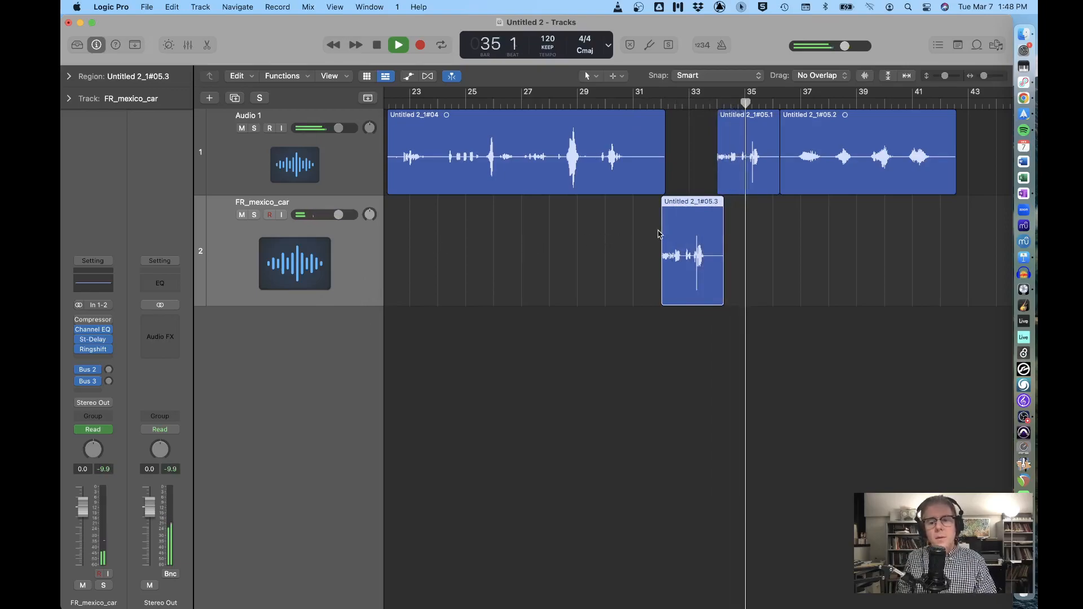
{"action": "key", "text": "space"}
{"action": "left_click_drag", "start_coordinate": [717, 285], "coordinate": [701, 287]}
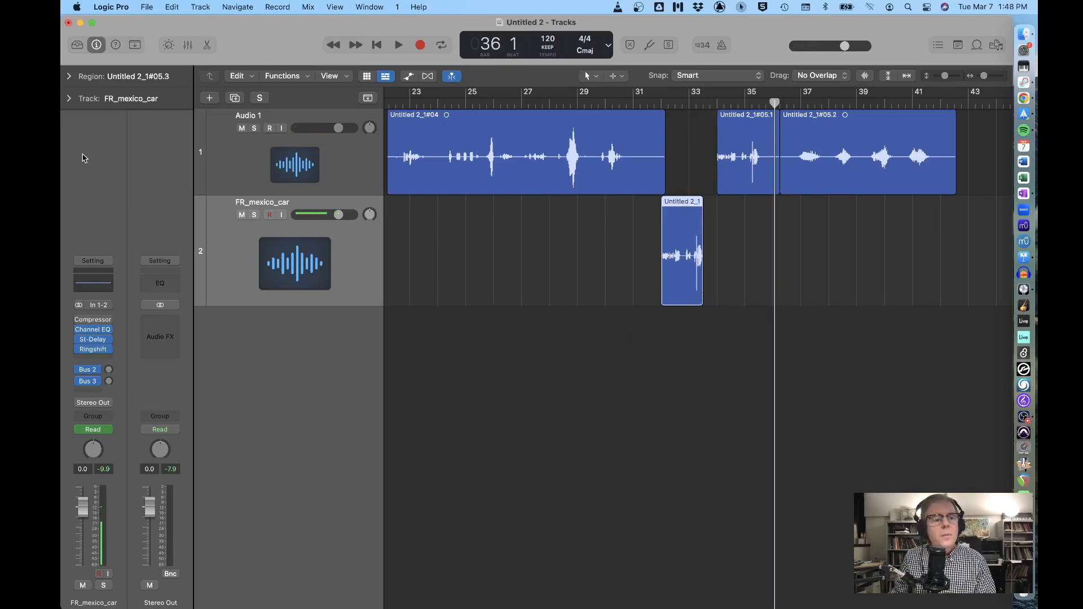
Transpose the pasted region #05.3 down to -6 in the region inspector and play it from bar 31
{"action": "left_click", "coordinate": [70, 84]}
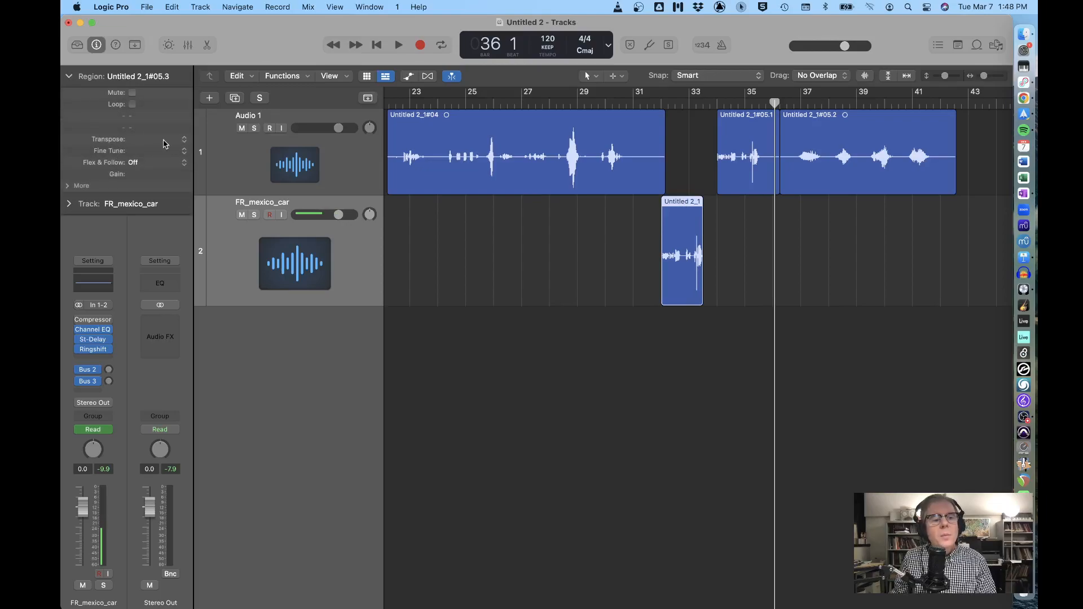
{"action": "left_click_drag", "start_coordinate": [155, 143], "coordinate": [154, 148]}
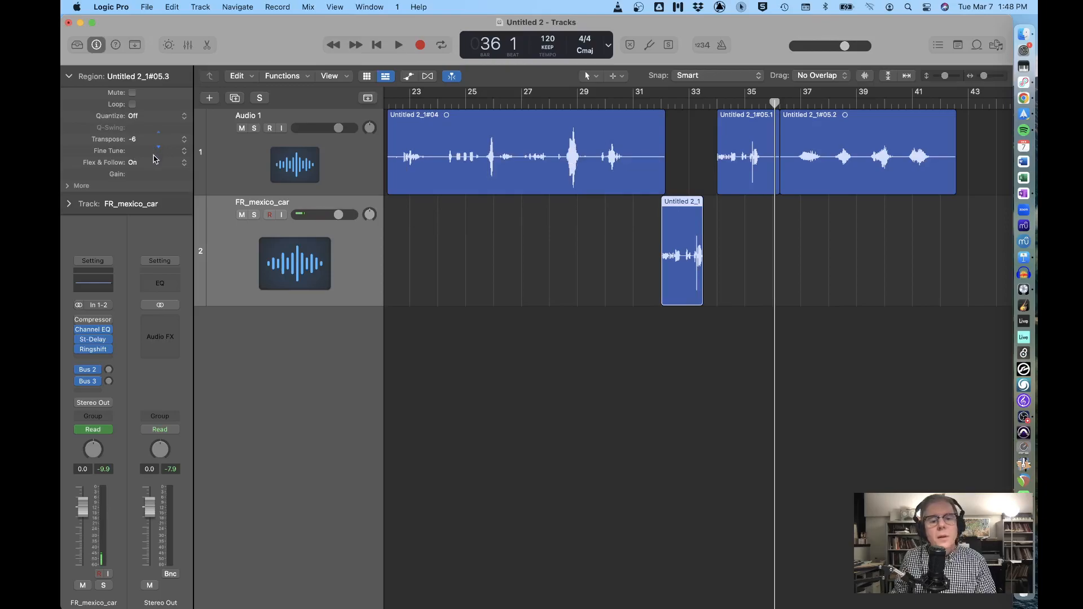
{"action": "left_click", "coordinate": [658, 101]}
{"action": "key", "text": "space"}
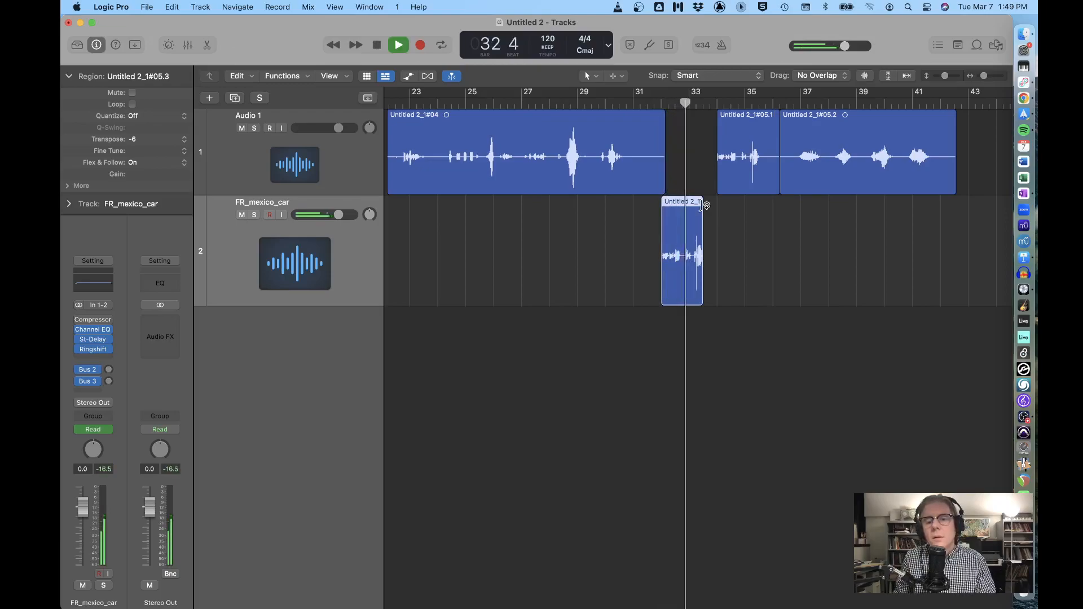
Loop the FR_mexico_car region out to bar 40 and move #05.2 onto a new Audio 3 track
{"action": "left_click_drag", "start_coordinate": [702, 206], "coordinate": [967, 212]}
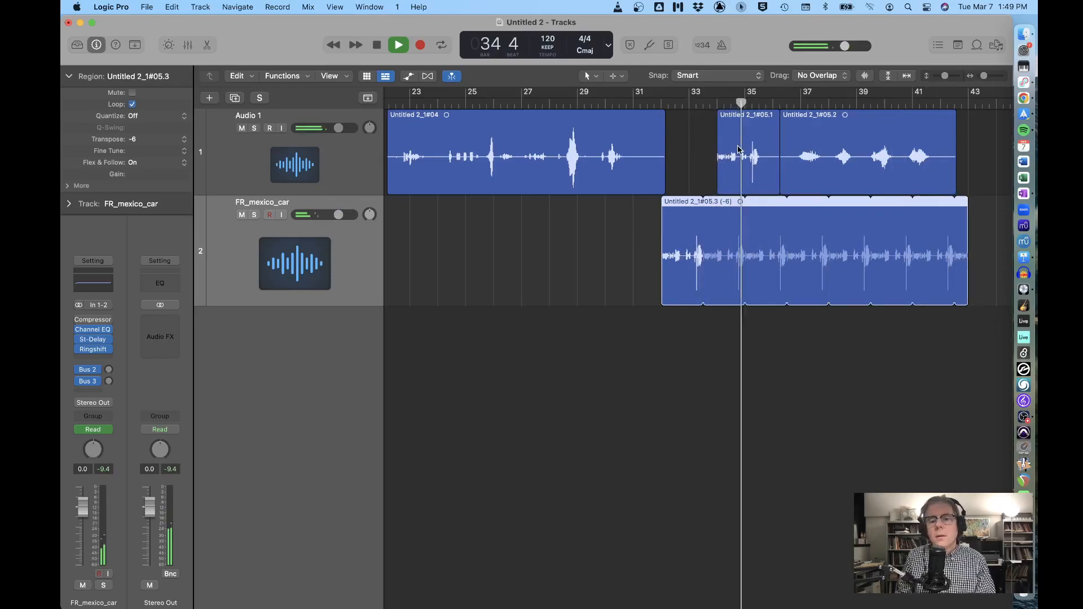
{"action": "left_click", "coordinate": [740, 150]}
{"action": "key", "text": "space"}
{"action": "left_click_drag", "start_coordinate": [815, 150], "coordinate": [430, 380]}
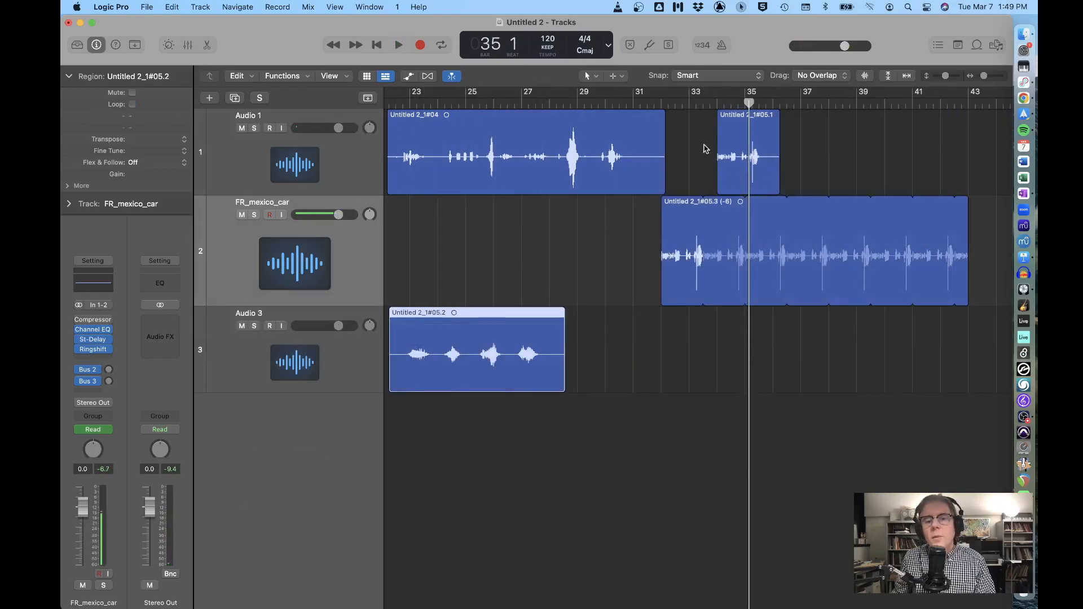
Move a trimmed region #04 onto new track Audio 4 and shorten #05.1 to 1.5 bars, shifting it
{"action": "left_click_drag", "start_coordinate": [661, 179], "coordinate": [580, 180]}
{"action": "left_click_drag", "start_coordinate": [505, 122], "coordinate": [772, 443]}
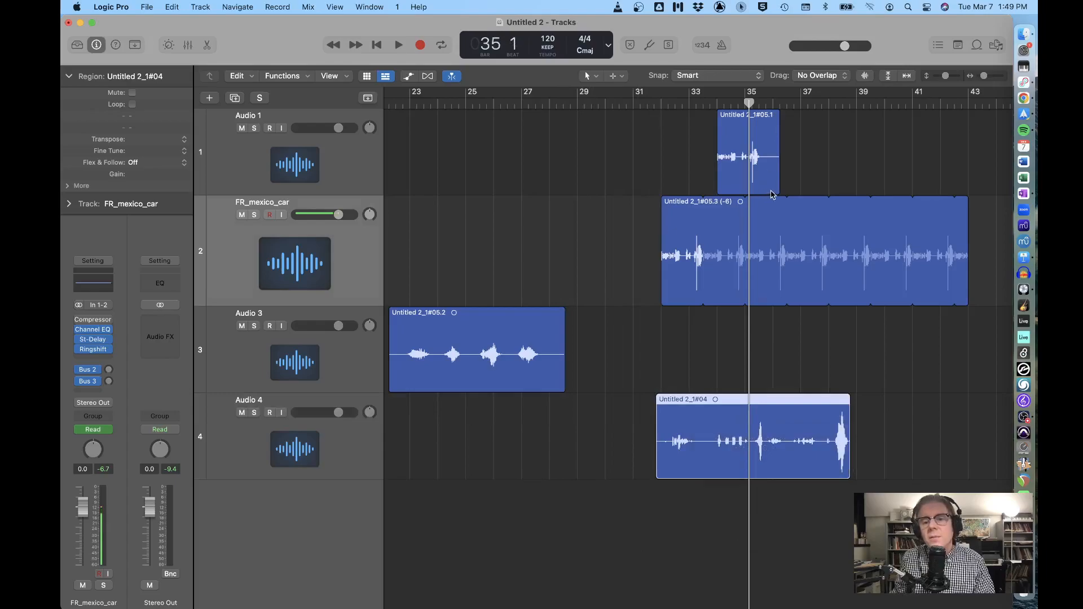
{"action": "left_click_drag", "start_coordinate": [777, 184], "coordinate": [758, 181]}
{"action": "left_click_drag", "start_coordinate": [737, 137], "coordinate": [960, 136]}
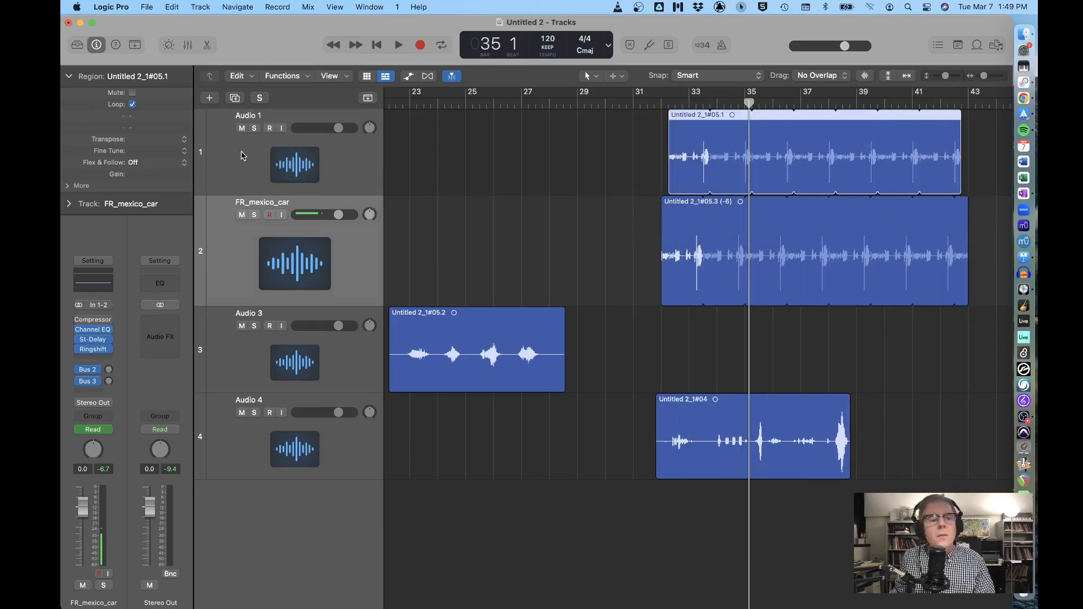
Play back from bar 32 and nudge region #04 slightly later
{"action": "left_click_drag", "start_coordinate": [750, 102], "coordinate": [669, 101]}
{"action": "key", "text": "space"}
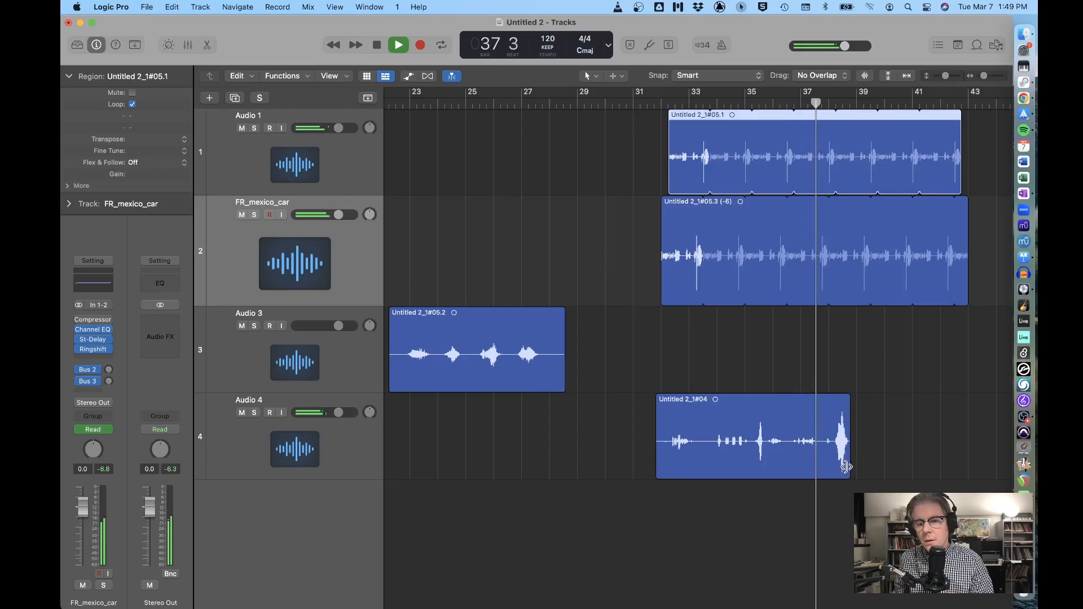
{"action": "left_click", "coordinate": [782, 422]}
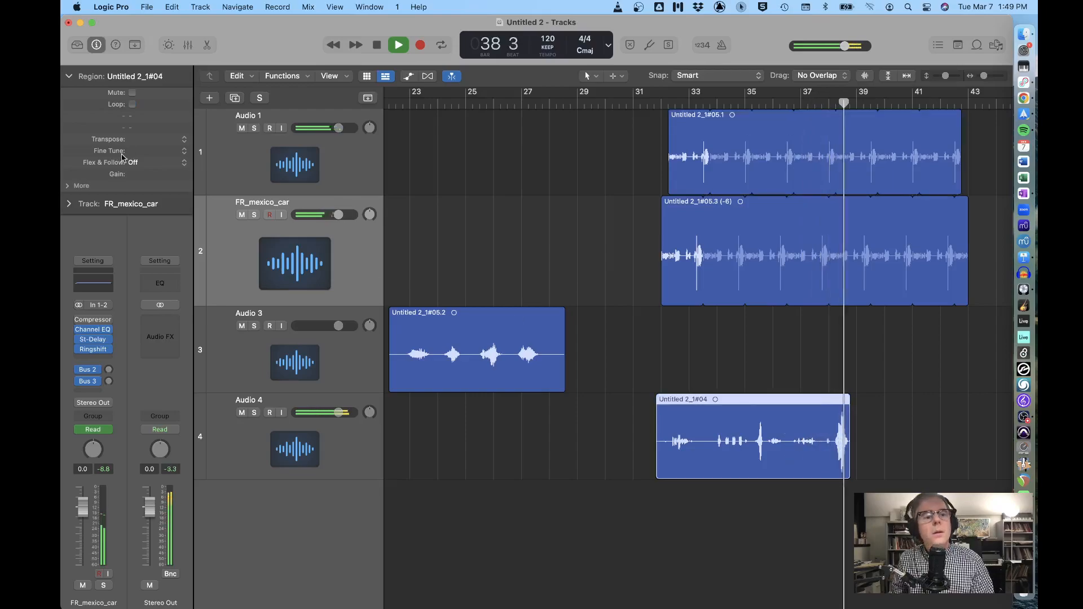
{"action": "key", "text": "space"}
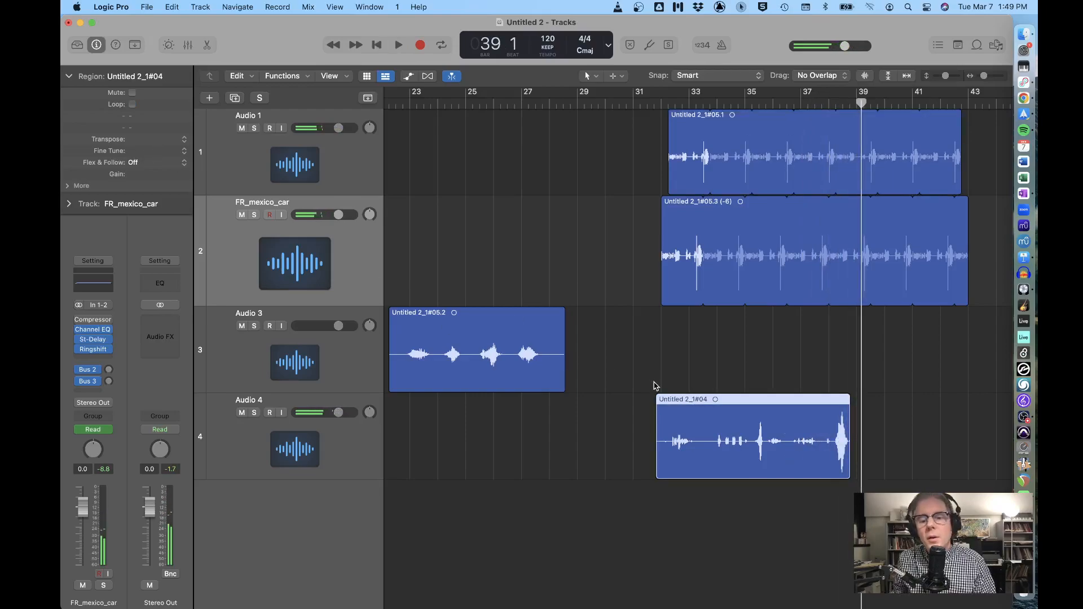
{"action": "left_click_drag", "start_coordinate": [747, 413], "coordinate": [755, 414]}
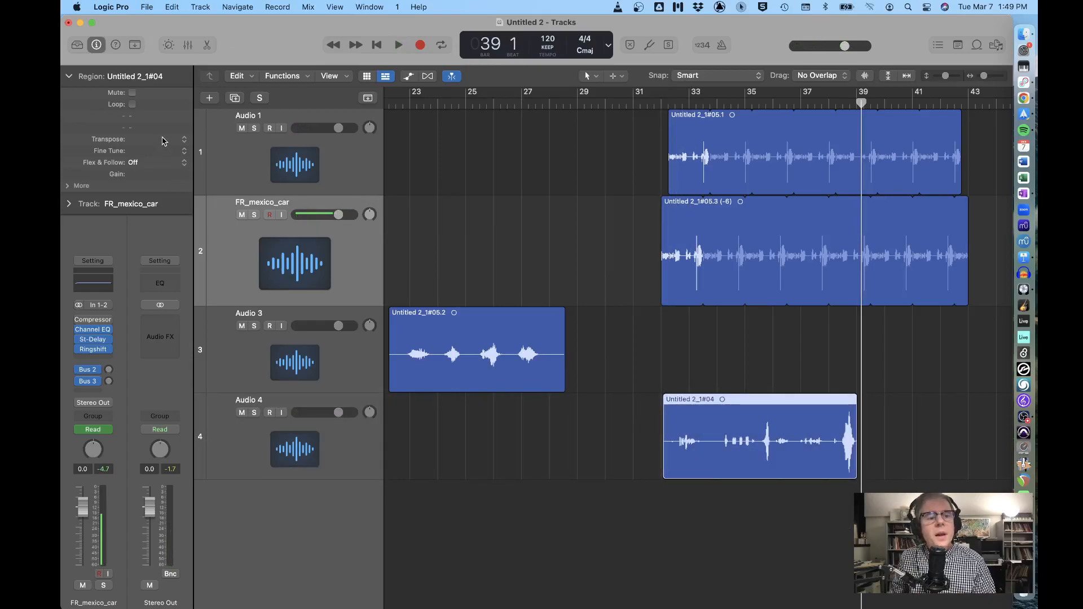
Set region #04's Transpose to -12 and return the playhead to bar 32
{"action": "left_click_drag", "start_coordinate": [158, 143], "coordinate": [150, 161]}
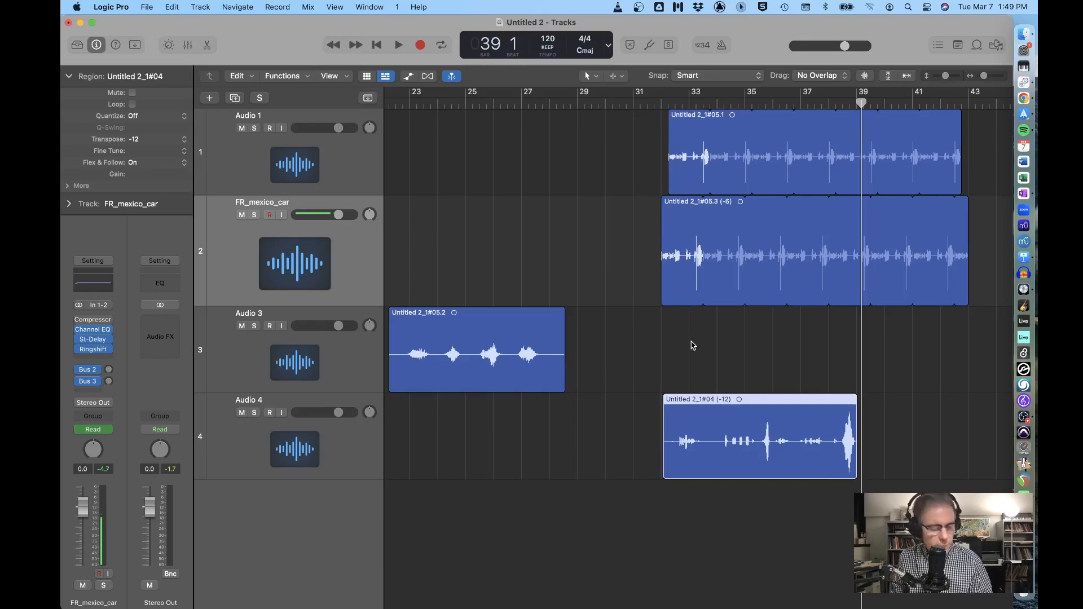
{"action": "left_click", "coordinate": [581, 415]}
{"action": "left_click", "coordinate": [700, 436]}
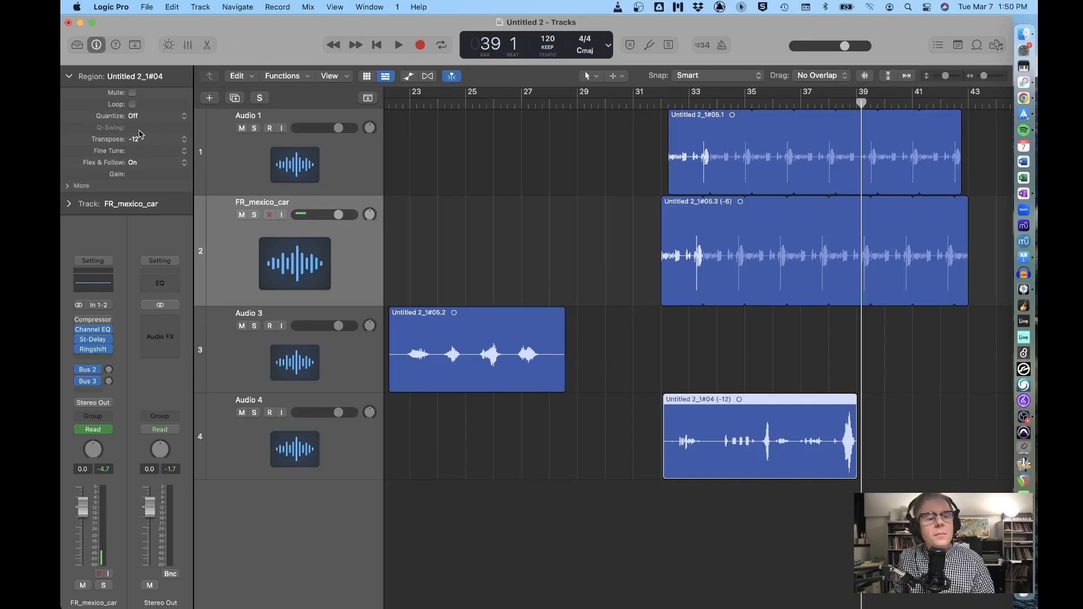
{"action": "left_click", "coordinate": [736, 11]}
{"action": "left_click", "coordinate": [758, 25]}
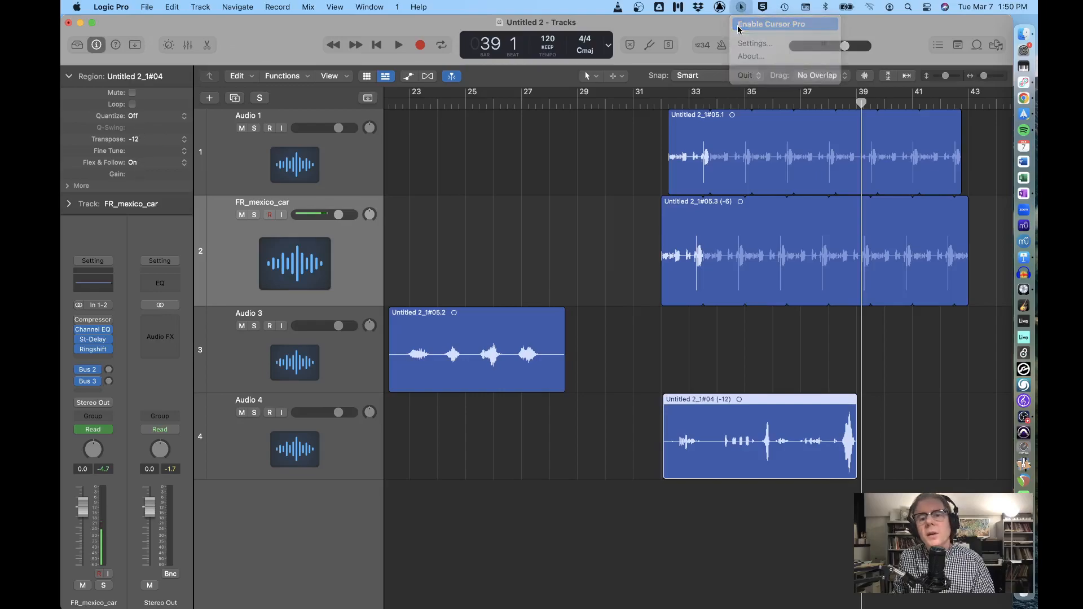
{"action": "left_click", "coordinate": [658, 103]}
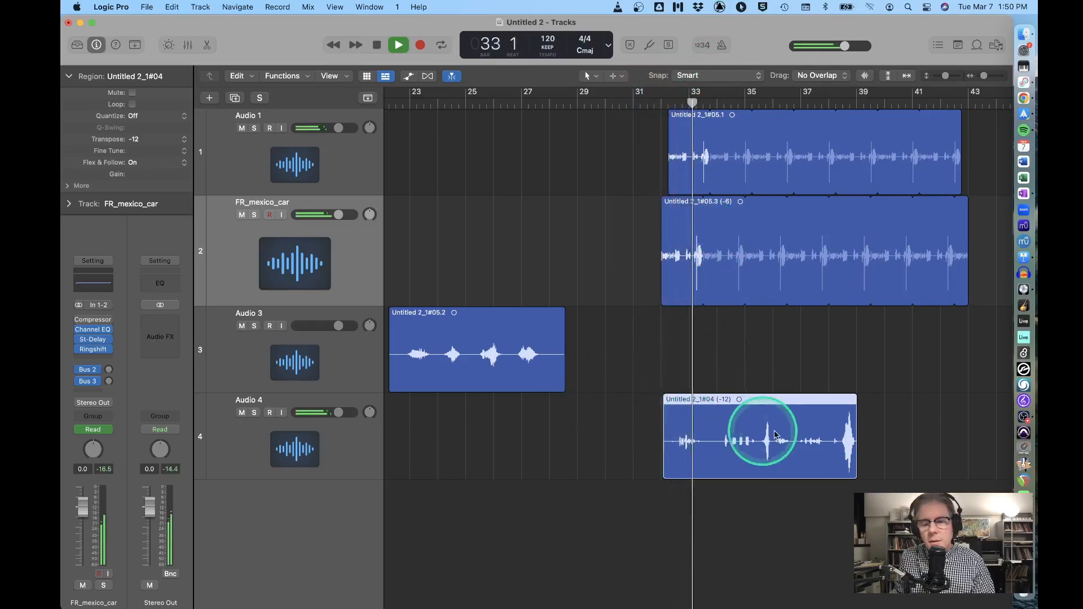
Extend region #04 to end near bar 42 and turn down the FR_mexico_car and Audio 3 volumes
{"action": "left_click_drag", "start_coordinate": [870, 461], "coordinate": [959, 463]}
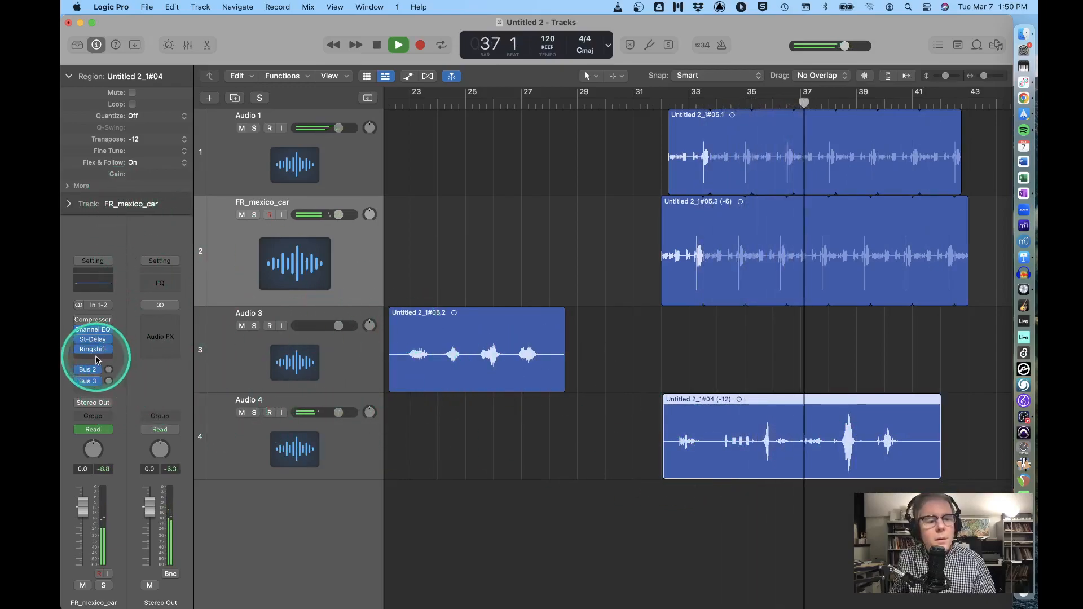
{"action": "left_click", "coordinate": [325, 432]}
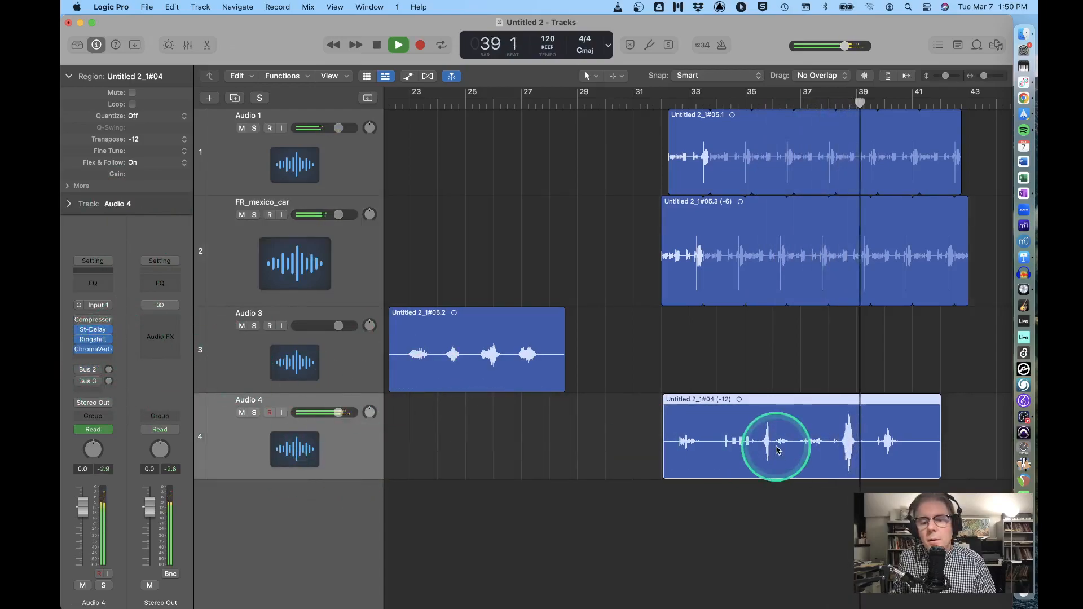
{"action": "key", "text": "space"}
{"action": "left_click", "coordinate": [466, 329]}
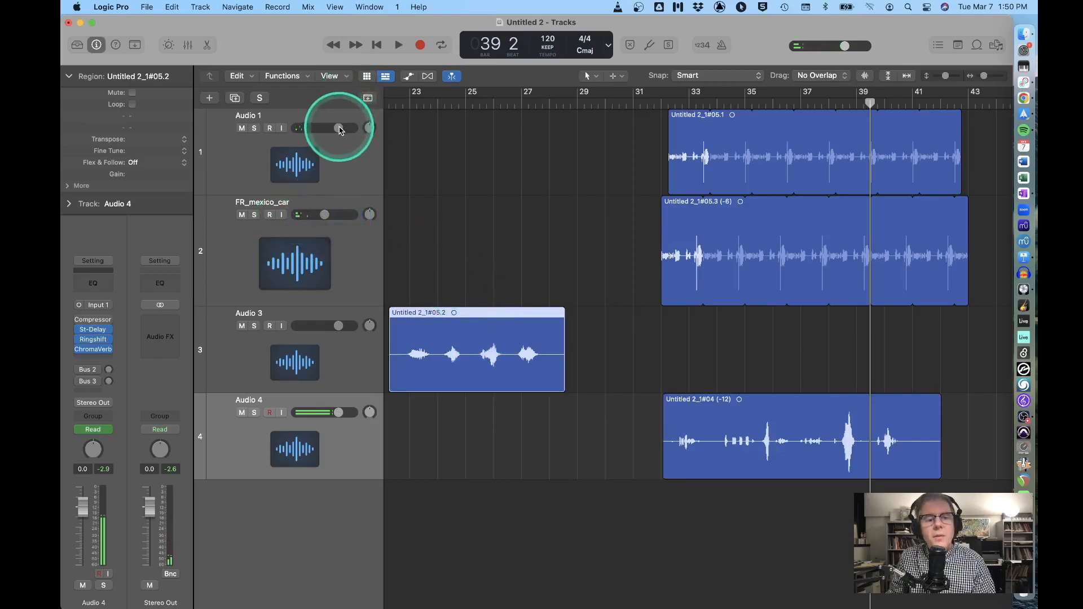
{"action": "left_click_drag", "start_coordinate": [324, 216], "coordinate": [319, 216]}
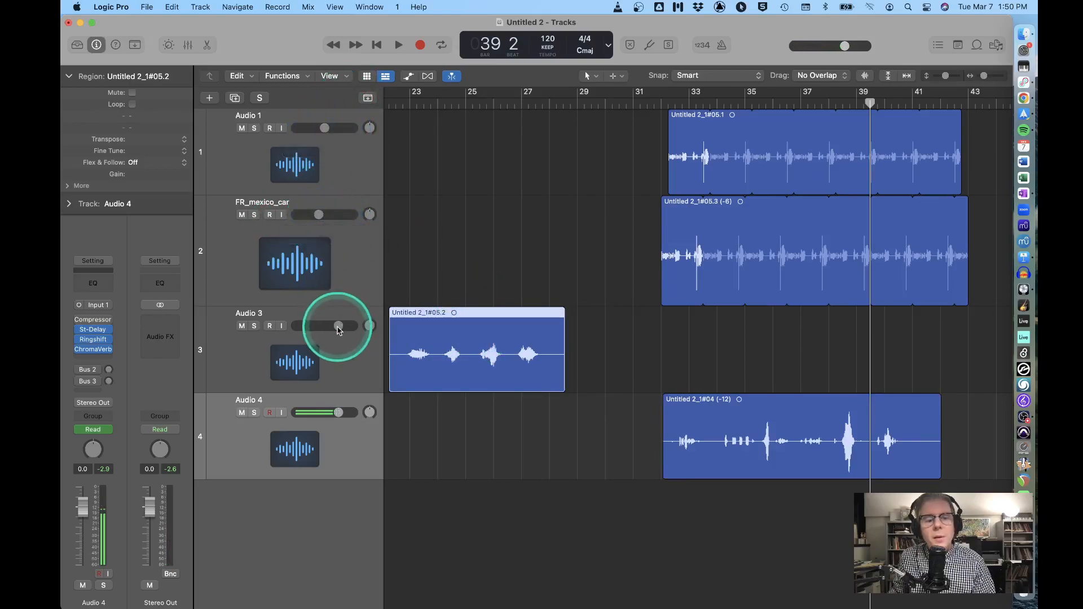
{"action": "left_click_drag", "start_coordinate": [324, 325], "coordinate": [323, 325]}
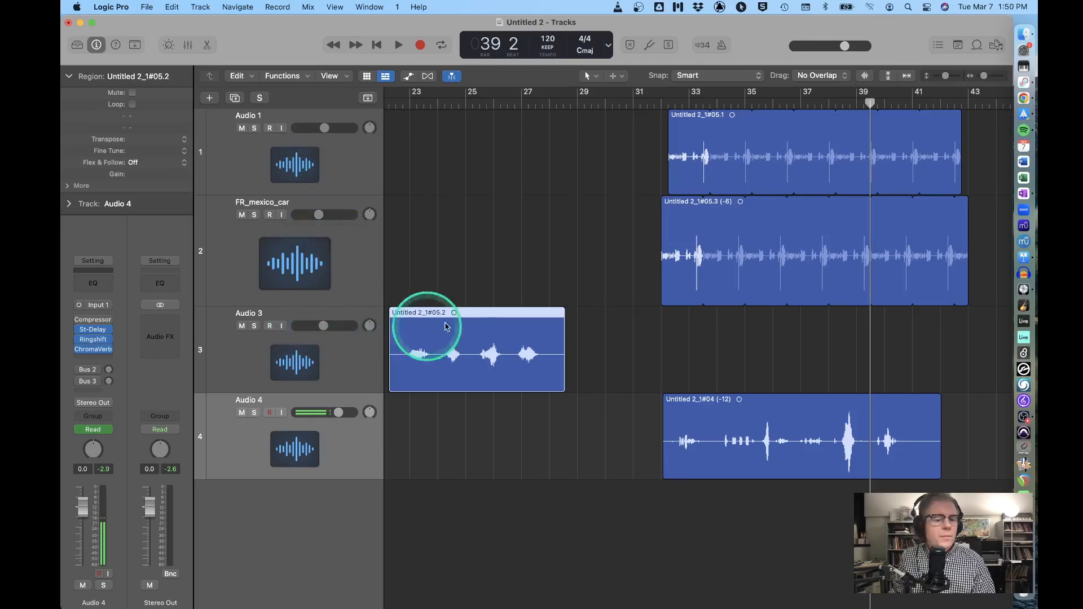
Move #05.2 to about bar 27 and import FR_cricketslow.wav from Finder as a new track
{"action": "left_click", "coordinate": [494, 316]}
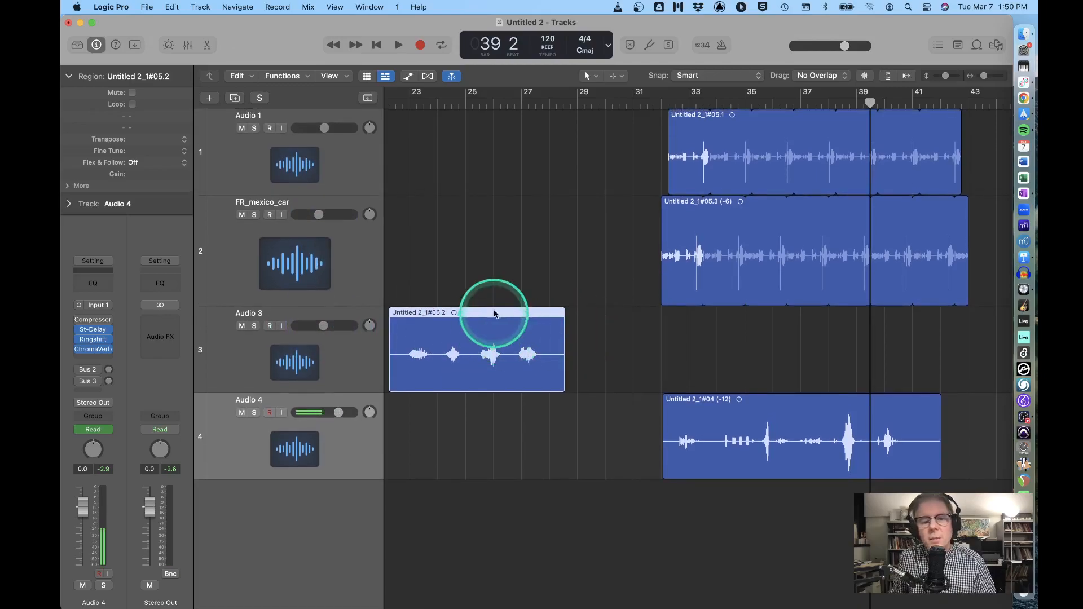
{"action": "left_click_drag", "start_coordinate": [473, 319], "coordinate": [568, 328]}
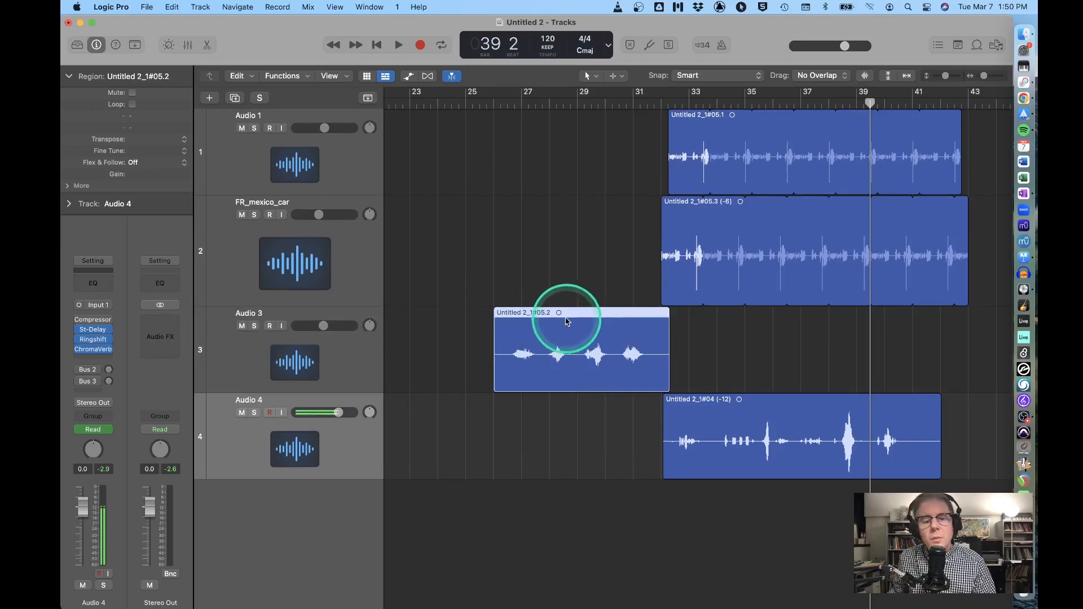
{"action": "left_click", "coordinate": [1024, 34]}
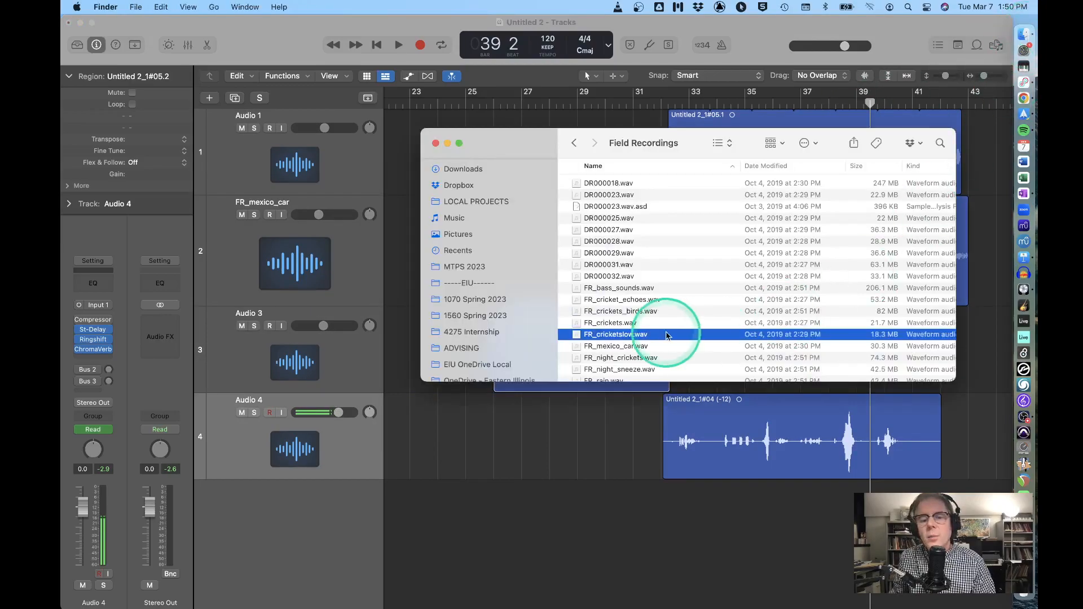
{"action": "left_click_drag", "start_coordinate": [617, 337], "coordinate": [484, 486]}
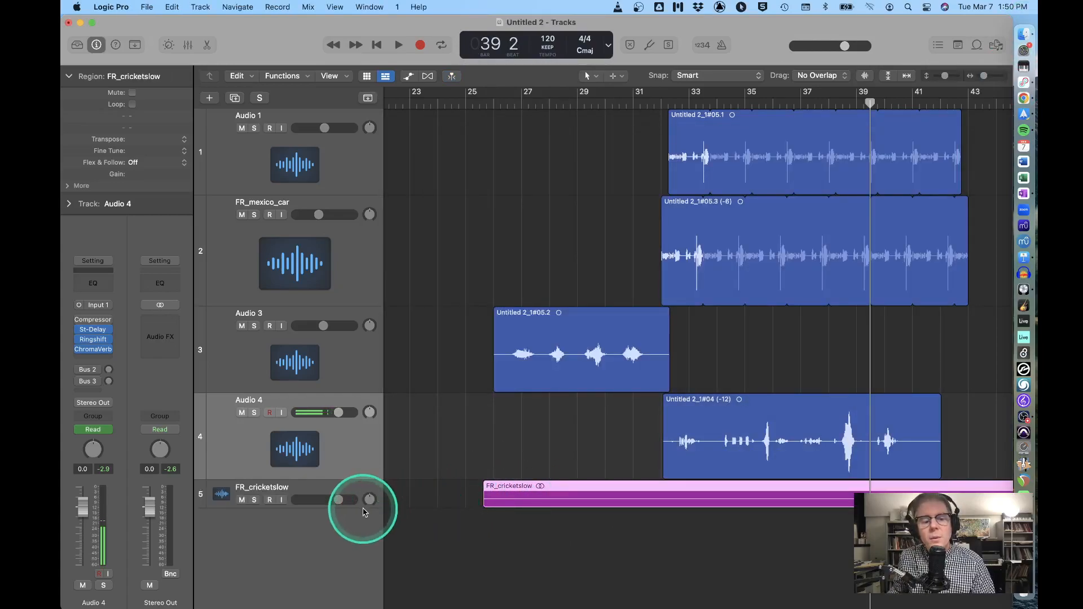
Enlarge the FR_cricketslow track, trim and reposition the cricket region, and play from bar 31
{"action": "left_click_drag", "start_coordinate": [362, 507], "coordinate": [362, 580]}
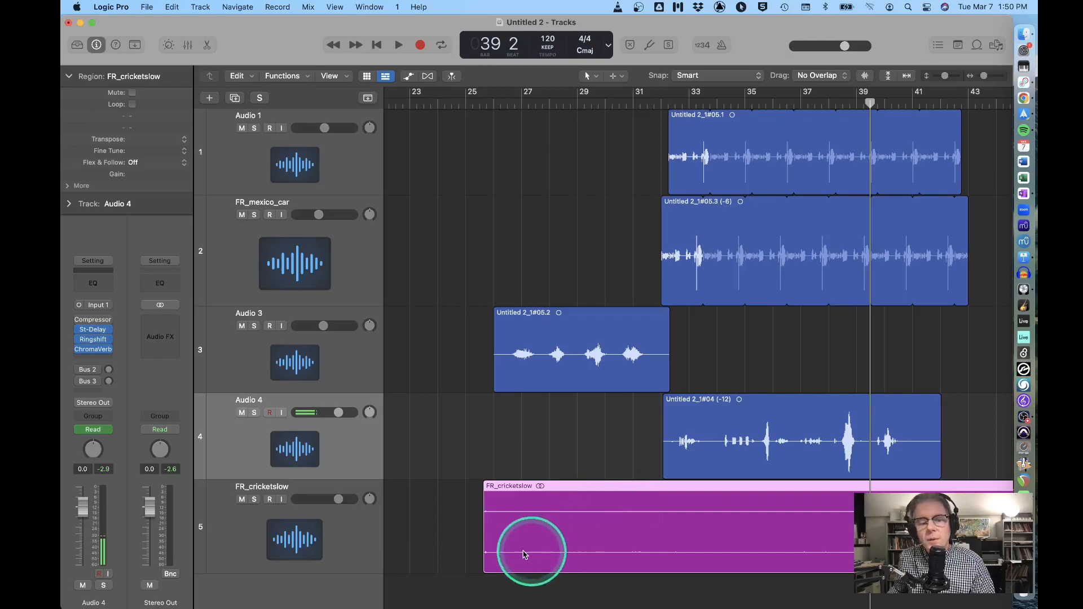
{"action": "mouse_move", "coordinate": [485, 557]}
{"action": "left_mouse_down"}
{"action": "mouse_move", "coordinate": [905, 550]}
{"action": "mouse_move", "coordinate": [454, 538]}
{"action": "mouse_move", "coordinate": [433, 541]}
{"action": "mouse_move", "coordinate": [427, 560]}
{"action": "mouse_move", "coordinate": [505, 551]}
{"action": "left_mouse_up"}
{"action": "left_click_drag", "start_coordinate": [568, 490], "coordinate": [689, 524]}
{"action": "double_click", "coordinate": [633, 101]}
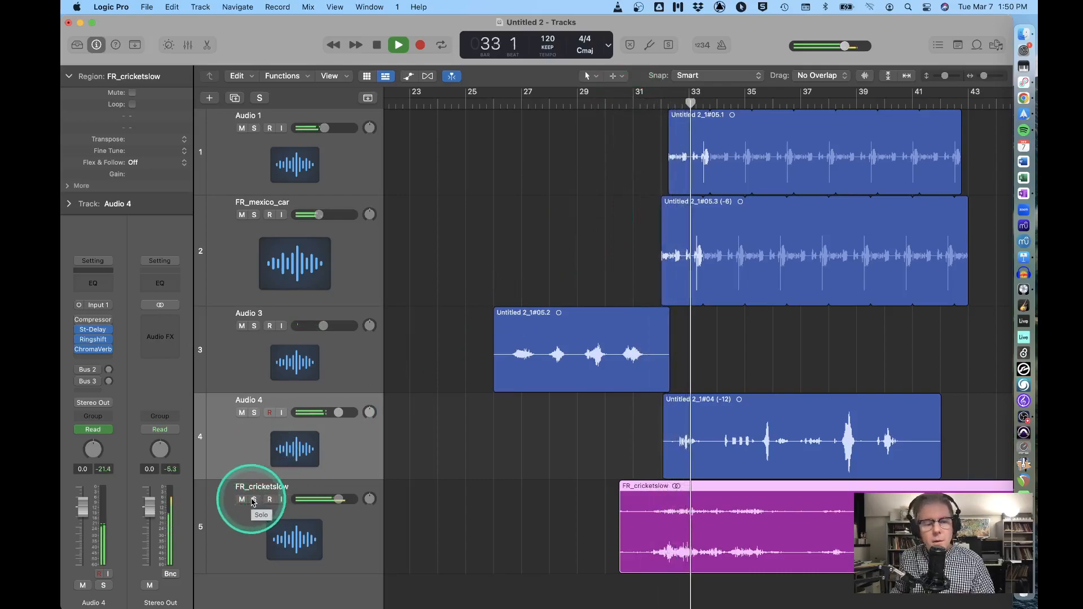
Raise the FR_cricketslow volume to +1.6 dB and bring up its Compressor settings
{"action": "left_click_drag", "start_coordinate": [340, 498], "coordinate": [350, 500]}
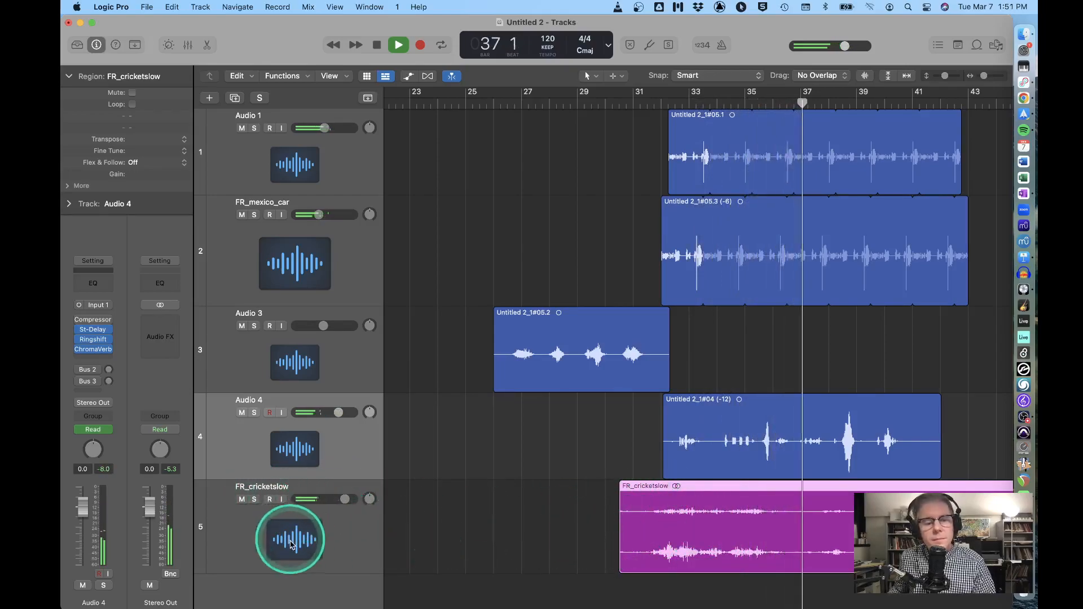
{"action": "left_click", "coordinate": [348, 553]}
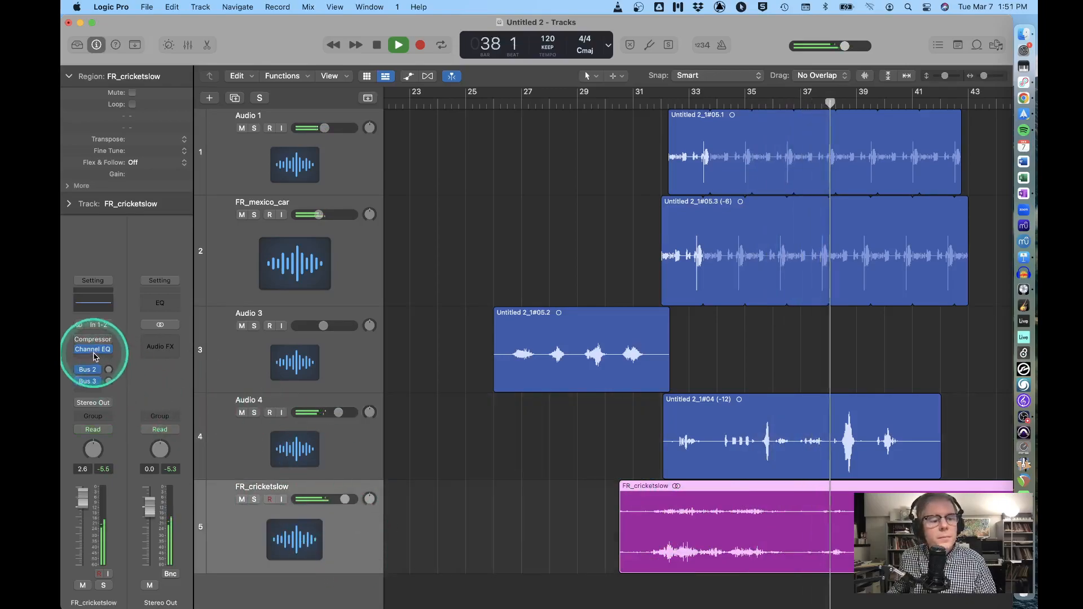
{"action": "left_click", "coordinate": [79, 339]}
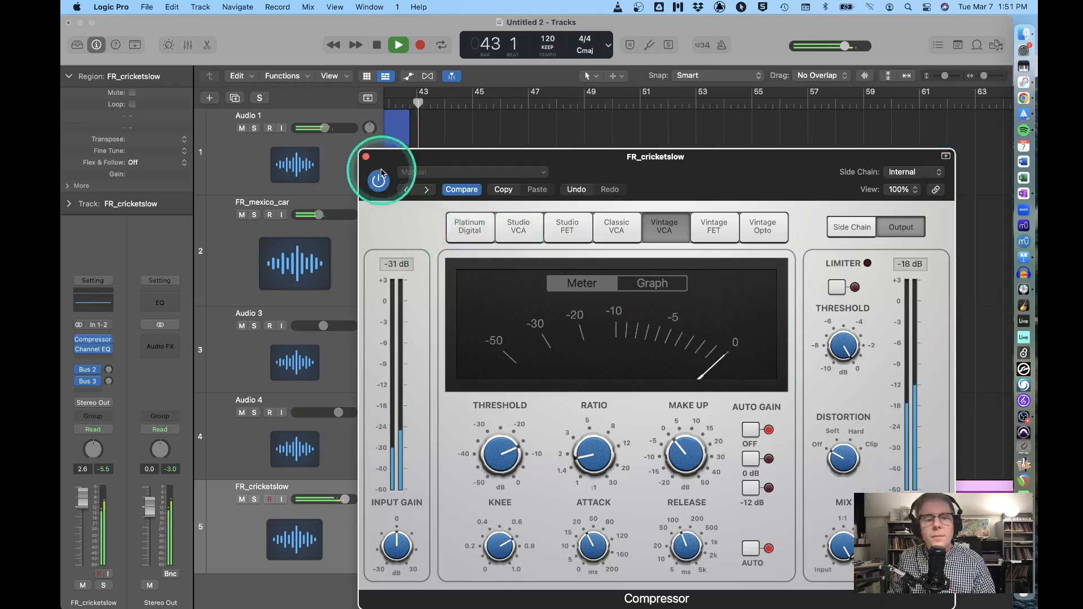
Close the Compressor, reposition the cricket region, and play from around bar 32
{"action": "left_click", "coordinate": [366, 157]}
{"action": "key", "text": "space"}
{"action": "scroll", "coordinate": [582, 474], "scroll_direction": "left", "scroll_amount": 2}
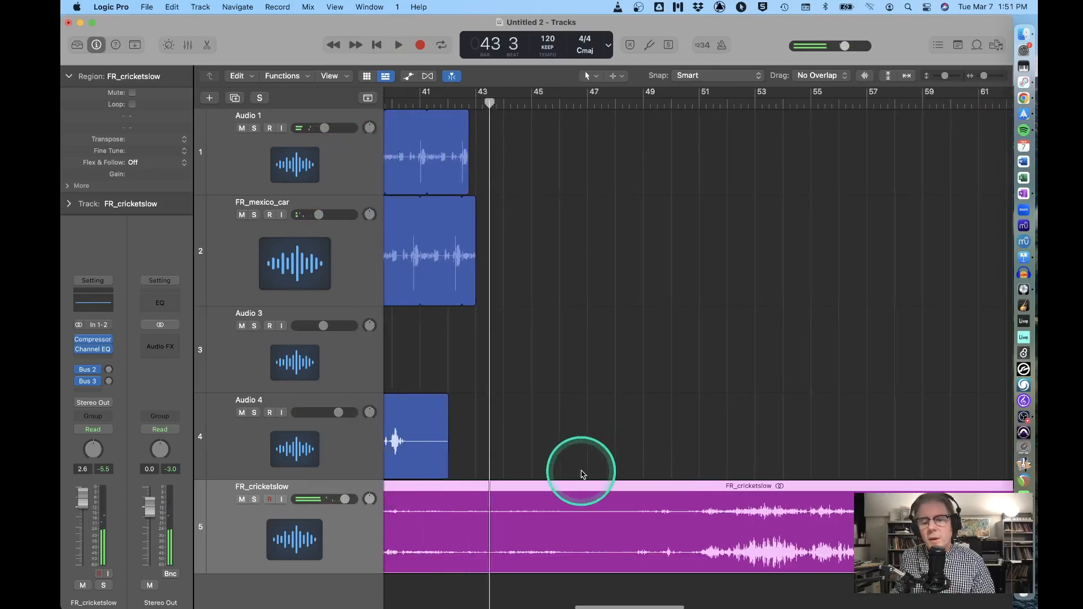
{"action": "scroll", "coordinate": [581, 474], "scroll_direction": "left", "scroll_amount": 8}
{"action": "left_click_drag", "start_coordinate": [570, 558], "coordinate": [437, 520]}
{"action": "scroll", "coordinate": [930, 559], "scroll_direction": "right", "scroll_amount": 3}
{"action": "left_click", "coordinate": [521, 100]}
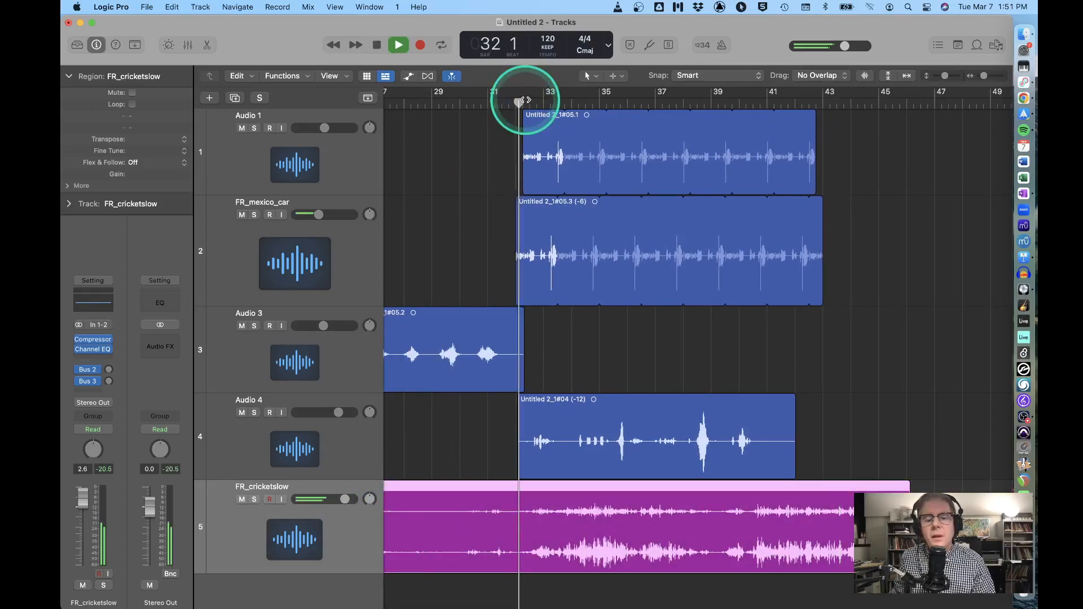
{"action": "key", "text": "space"}
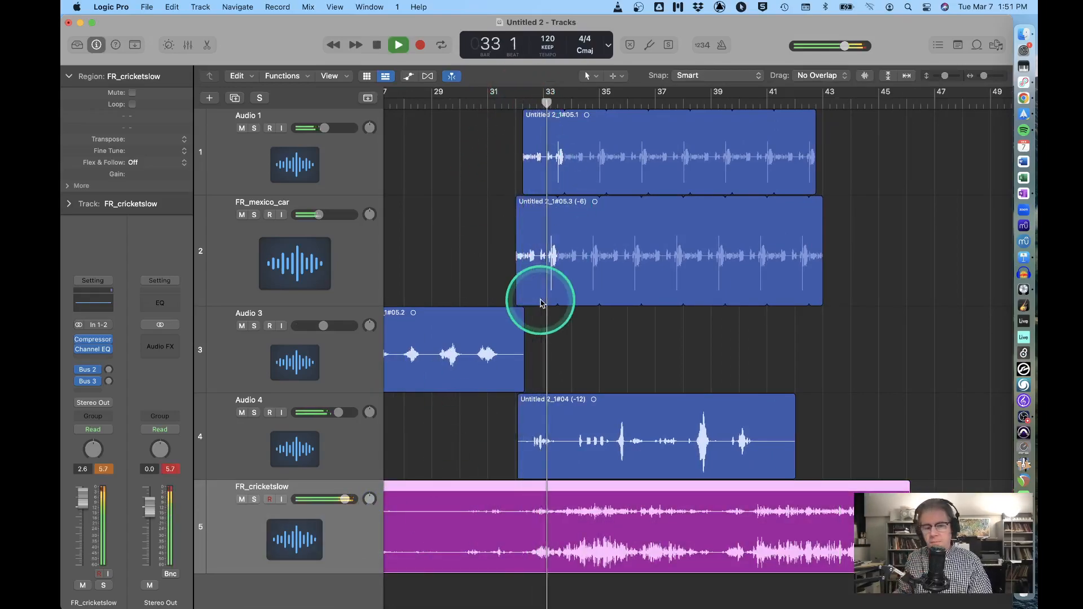
Shorten the cricket region's end near bar 41 and shift it later
{"action": "left_click", "coordinate": [95, 356]}
{"action": "left_click", "coordinate": [524, 537]}
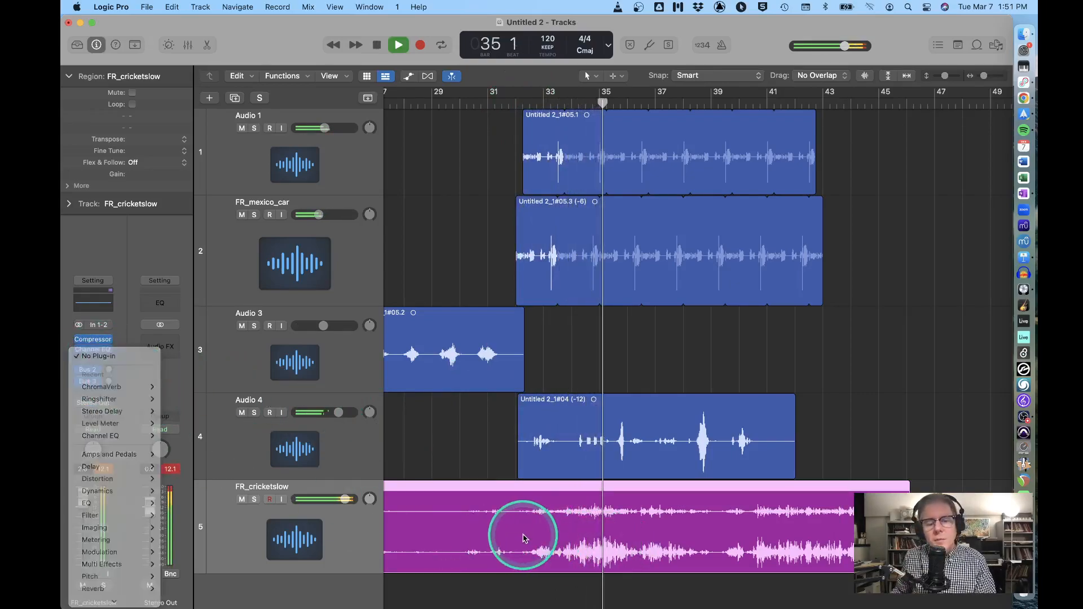
{"action": "left_click", "coordinate": [490, 433]}
{"action": "key", "text": "space"}
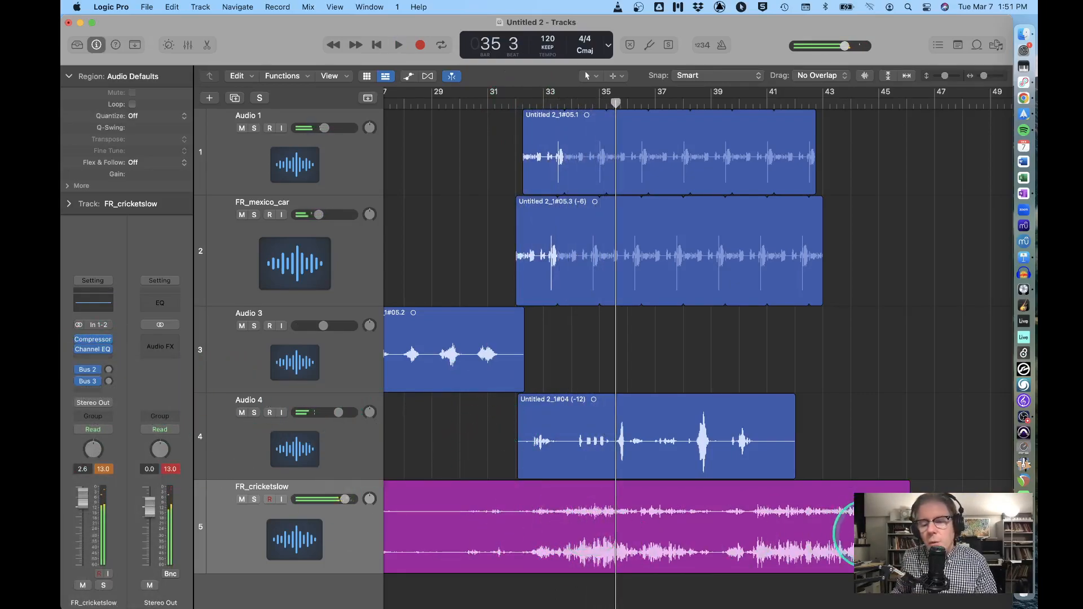
{"action": "left_click_drag", "start_coordinate": [907, 564], "coordinate": [892, 485]}
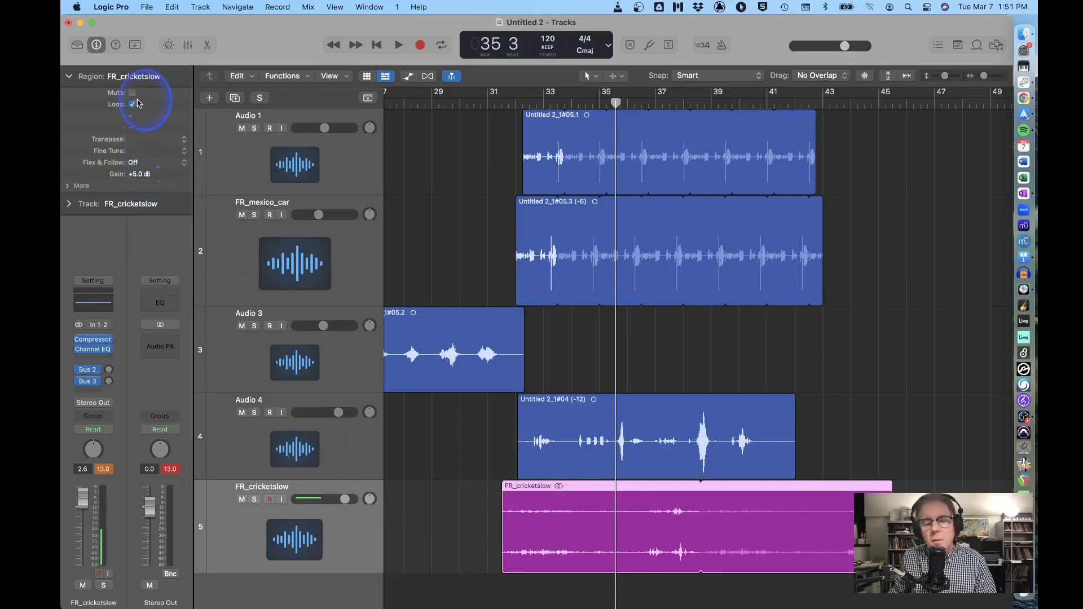
Insert a stereo Spreader on FR_cricketslow and set its Channel Delay to 107 samples
{"action": "left_click", "coordinate": [95, 359]}
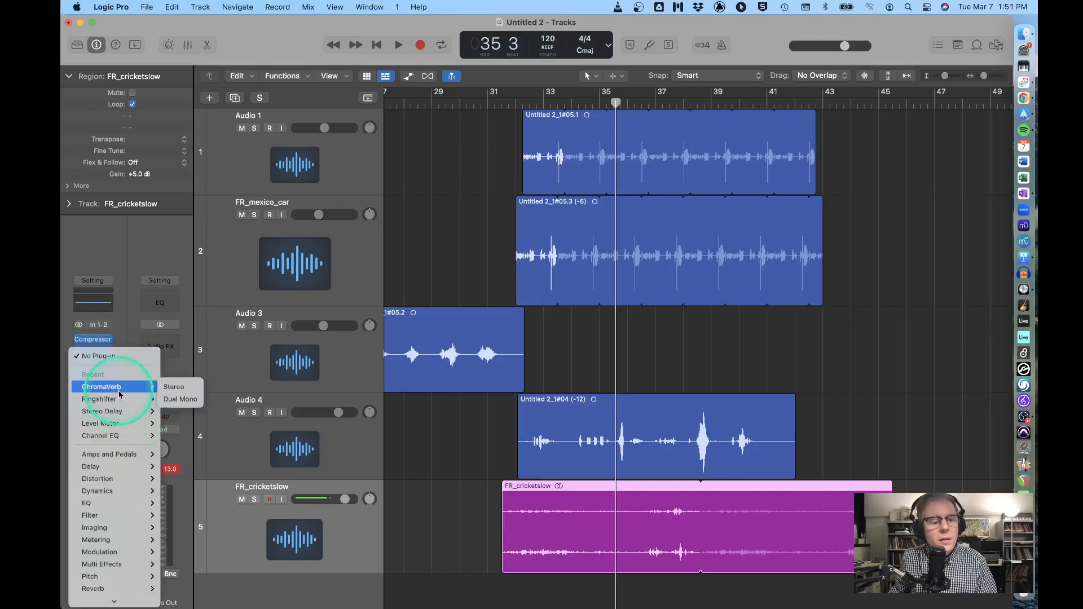
{"action": "mouse_move", "coordinate": [128, 554]}
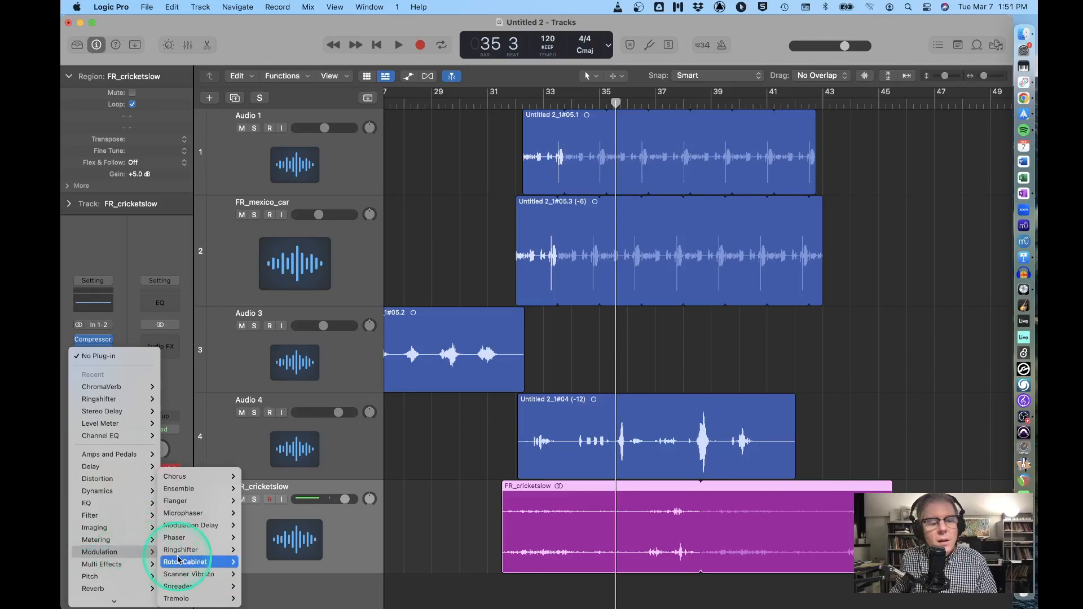
{"action": "mouse_move", "coordinate": [177, 540]}
{"action": "mouse_move", "coordinate": [178, 497]}
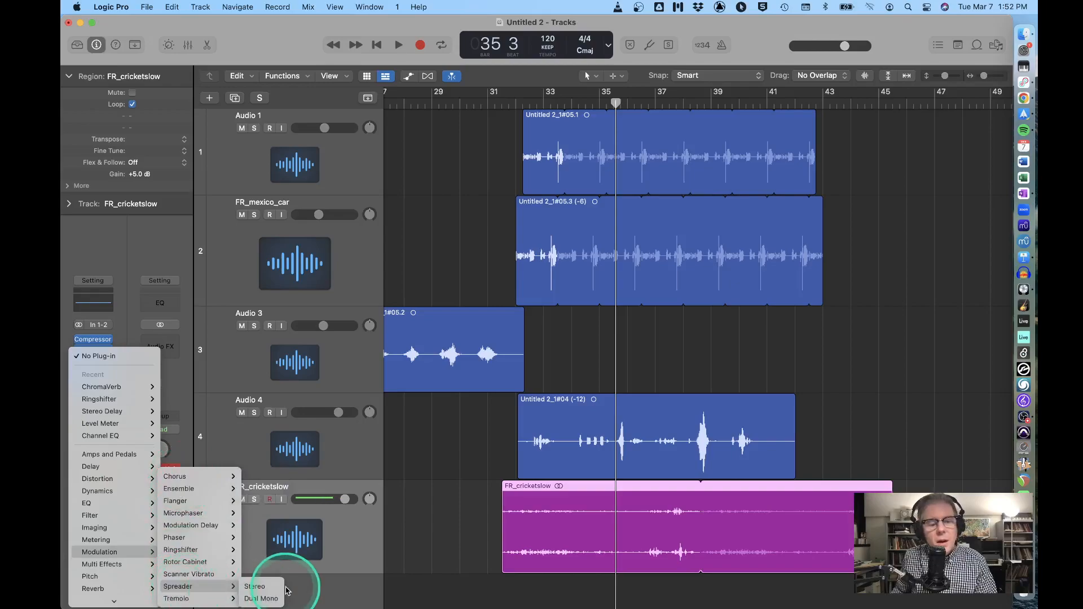
{"action": "left_click", "coordinate": [267, 587]}
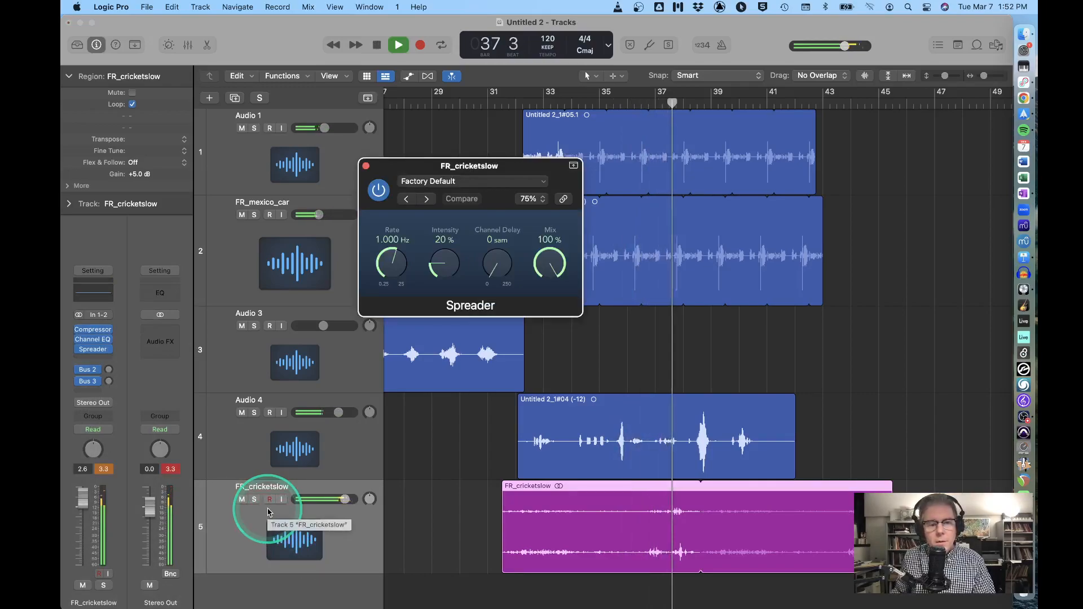
{"action": "left_click_drag", "start_coordinate": [494, 270], "coordinate": [469, 200]}
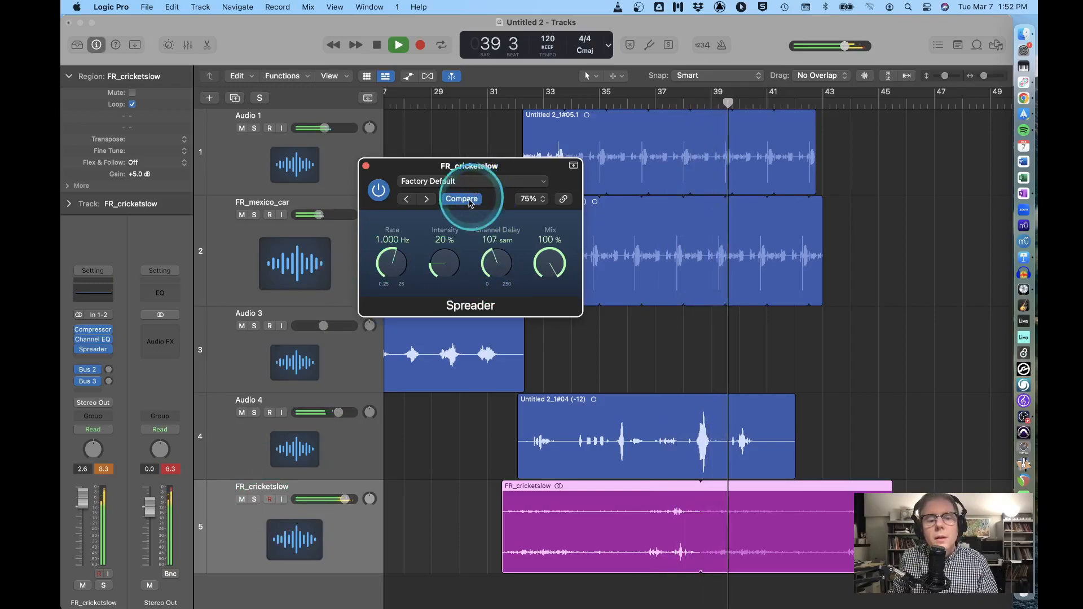
{"action": "left_click", "coordinate": [366, 167]}
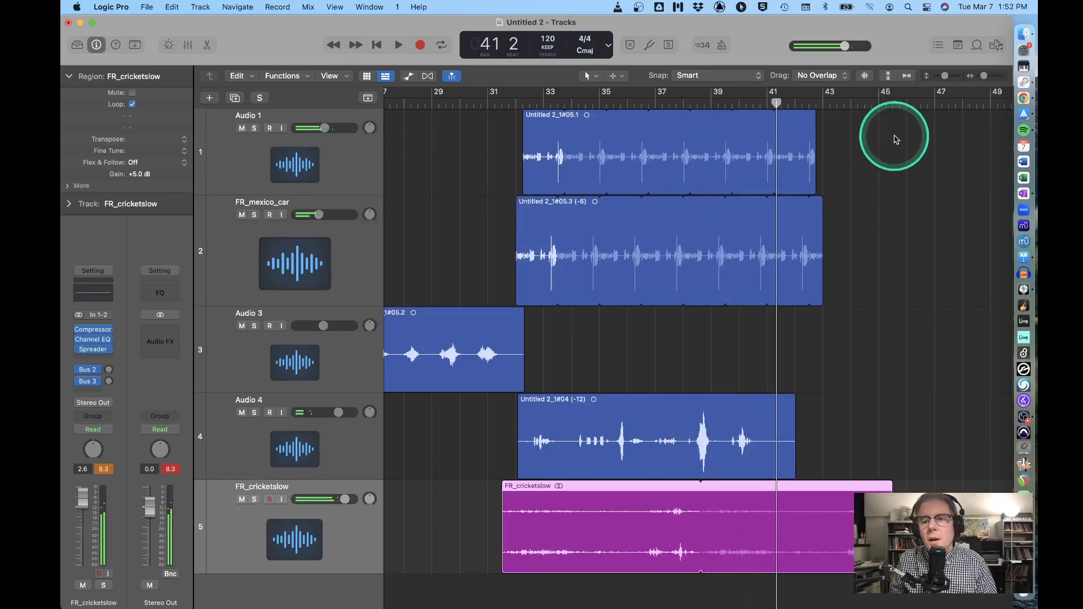
Audition drone loops and add Melodic Drone Bass and Bhangra Glow Tanpura Drone on new tracks
{"action": "left_click", "coordinate": [977, 46]}
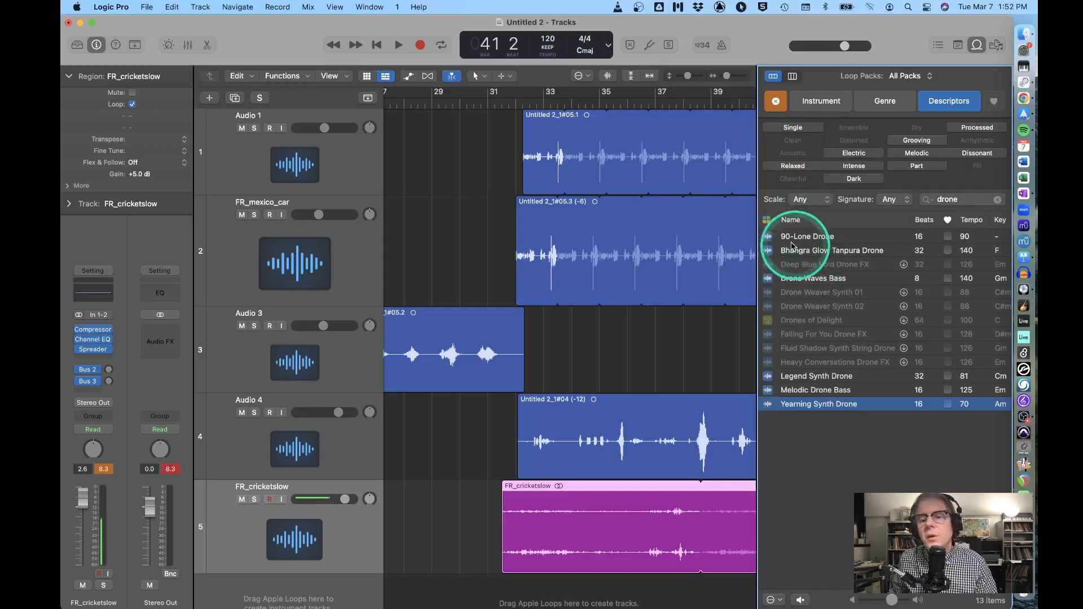
{"action": "left_click", "coordinate": [789, 391]}
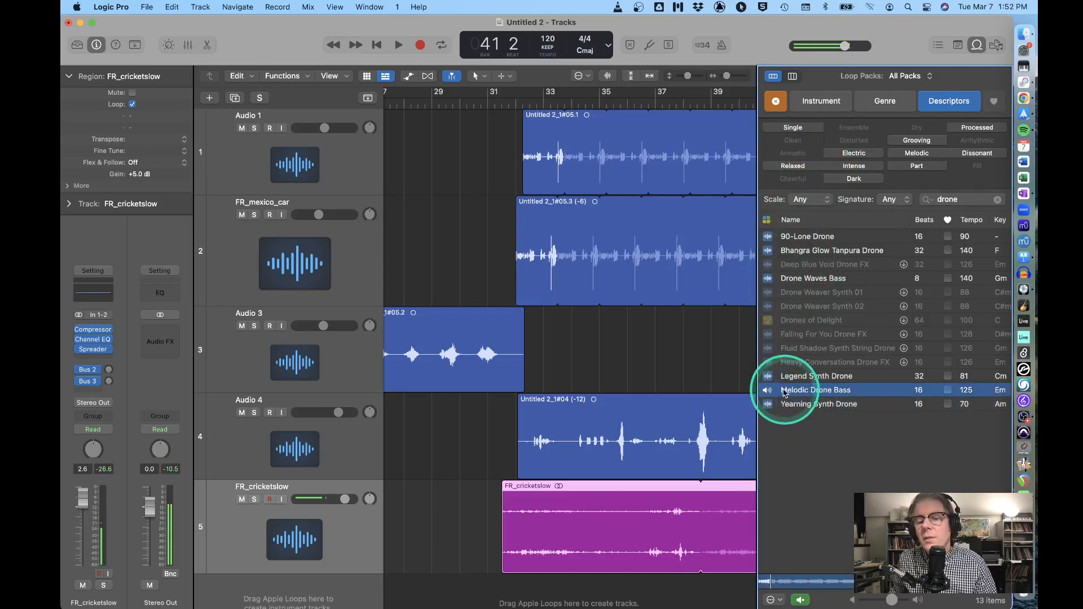
{"action": "left_click_drag", "start_coordinate": [718, 496], "coordinate": [598, 567]}
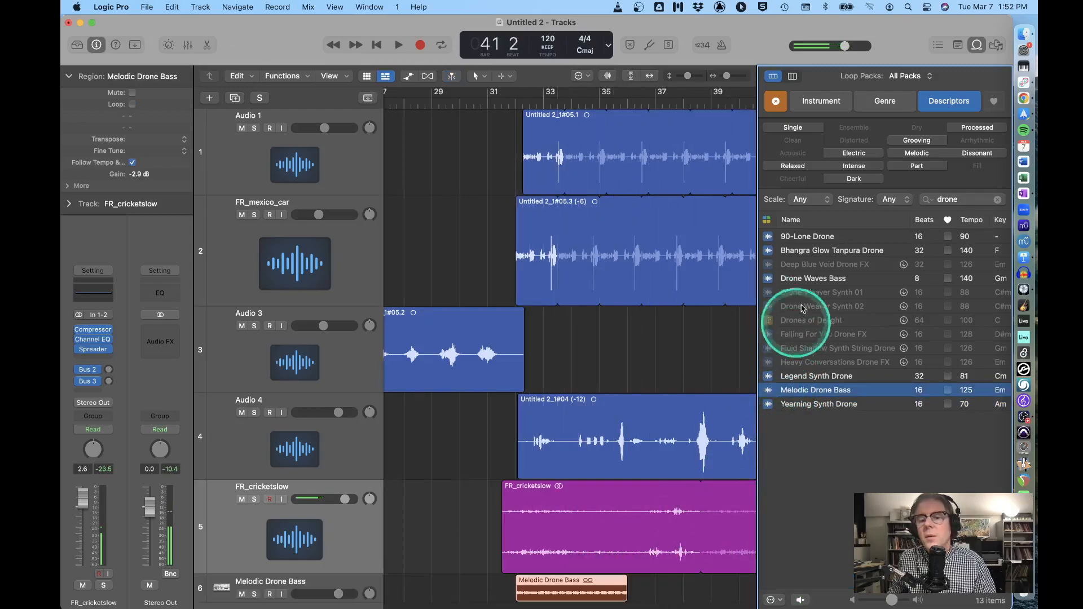
{"action": "left_click", "coordinate": [781, 280]}
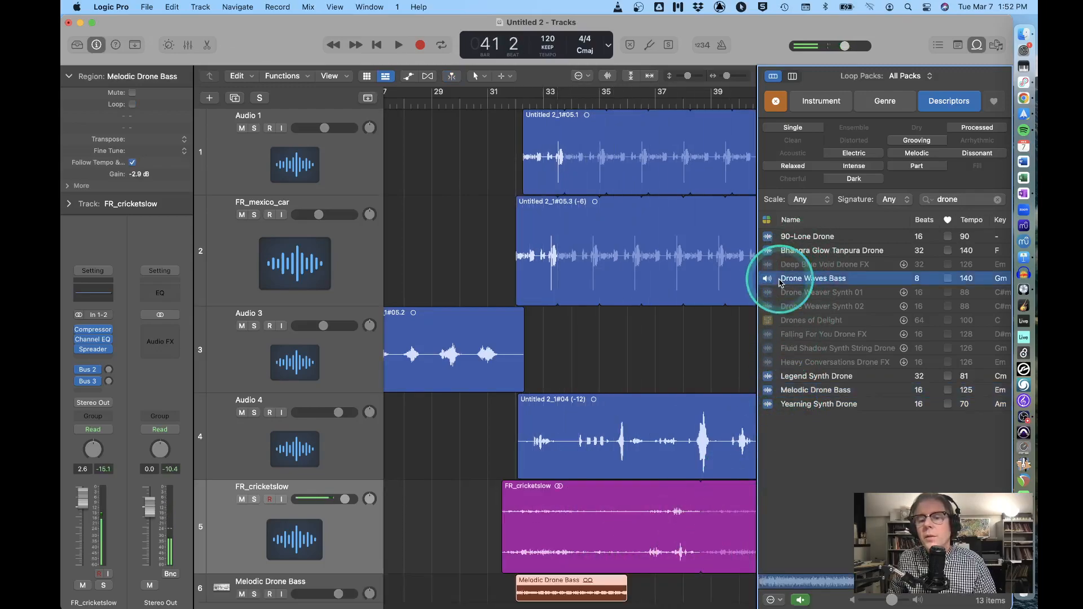
{"action": "left_click", "coordinate": [798, 239]}
{"action": "left_click", "coordinate": [798, 252]}
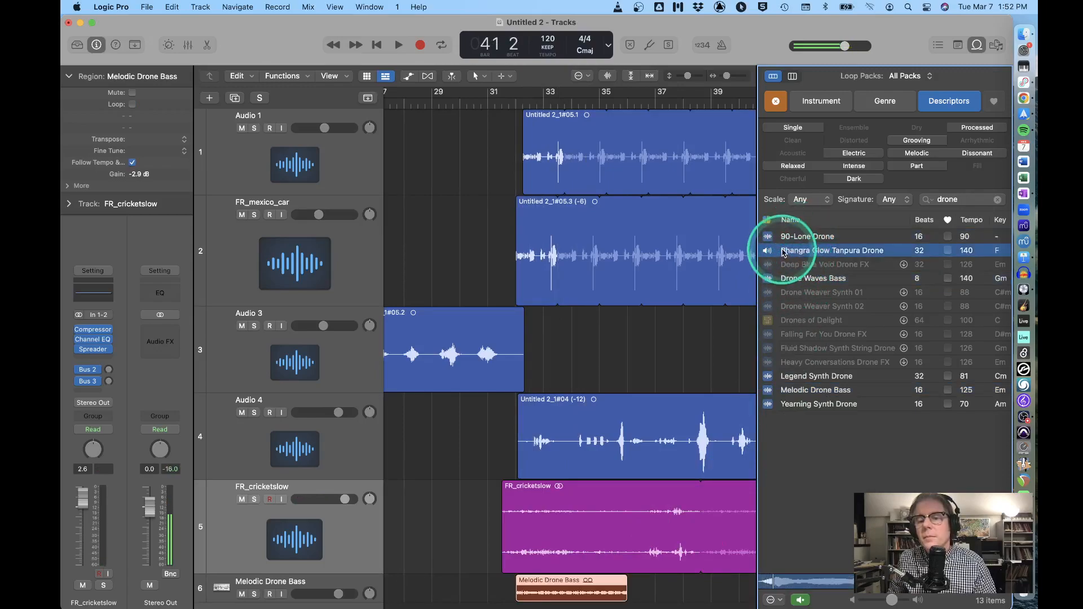
{"action": "left_click_drag", "start_coordinate": [788, 266], "coordinate": [511, 580]}
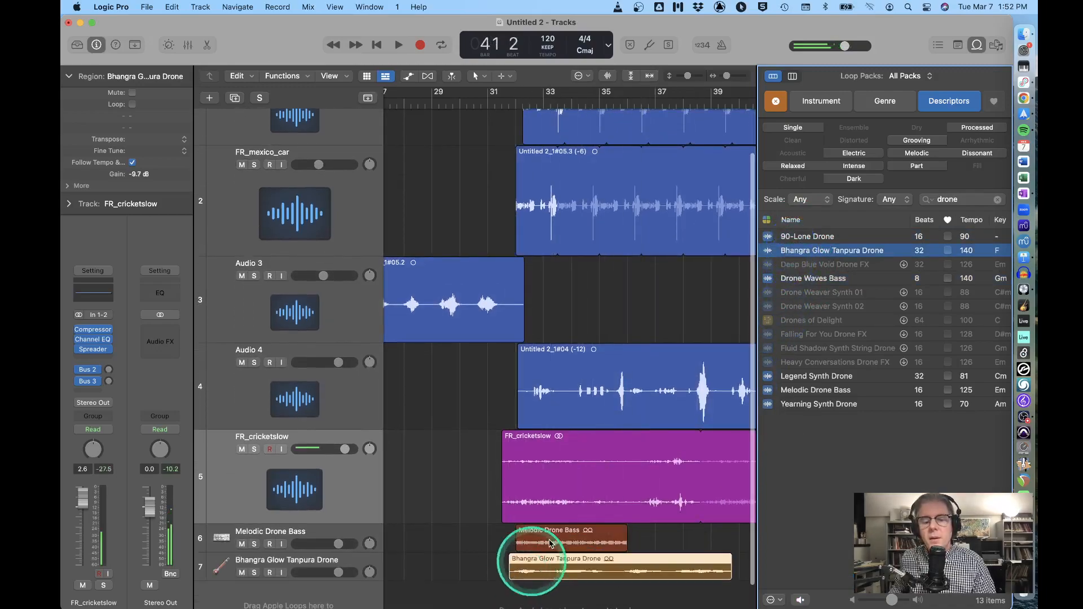
Delete the Melodic Drone Bass region and loop the Bhangra drone region out to the right
{"action": "left_click", "coordinate": [977, 45]}
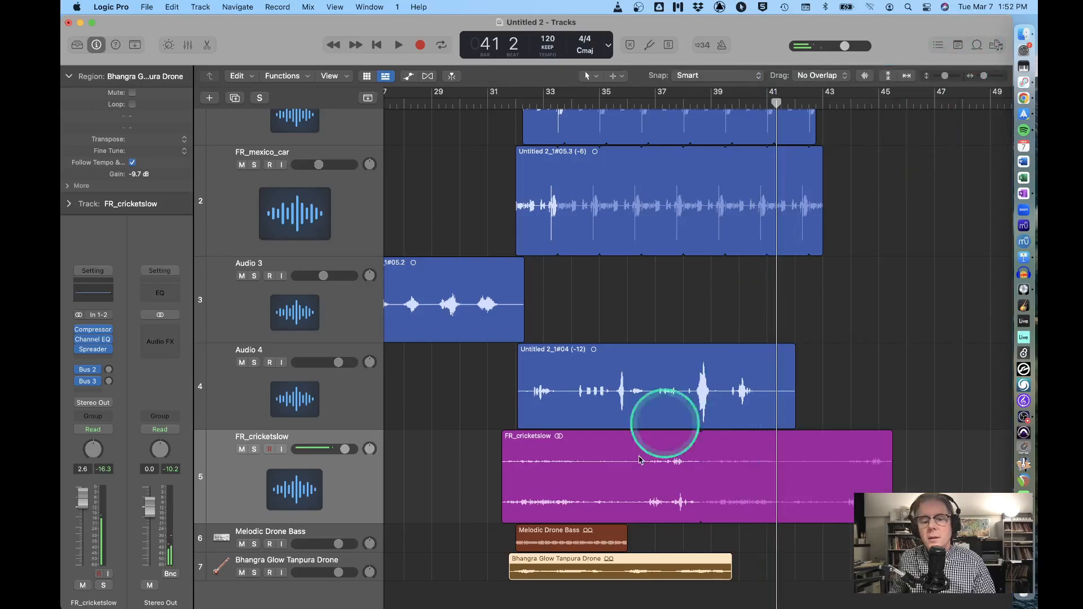
{"action": "left_click", "coordinate": [614, 535]}
{"action": "key", "text": "BackSpace"}
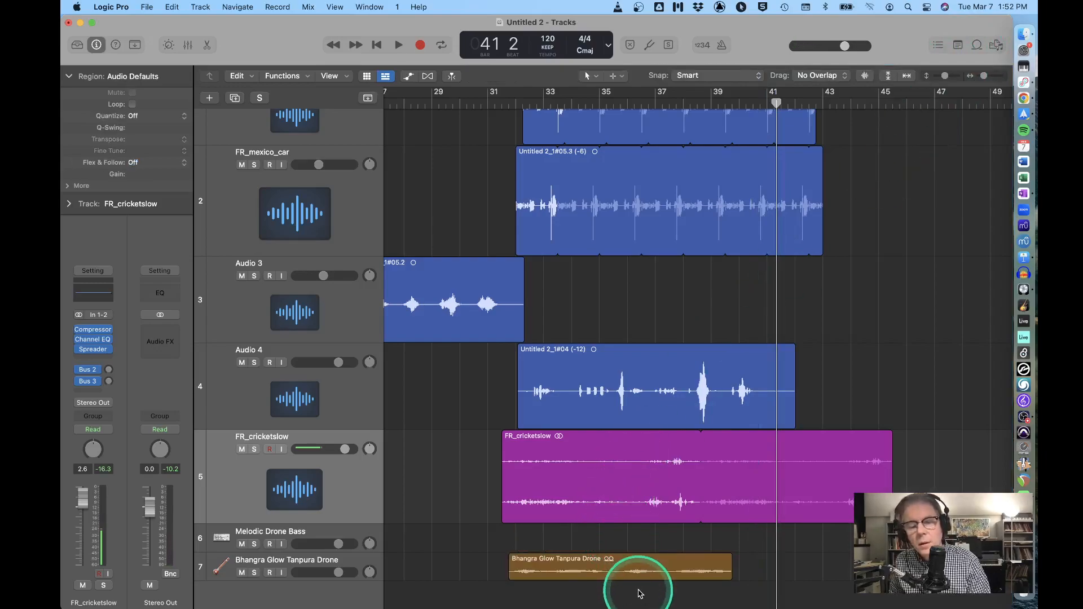
{"action": "left_click_drag", "start_coordinate": [732, 559], "coordinate": [870, 587]}
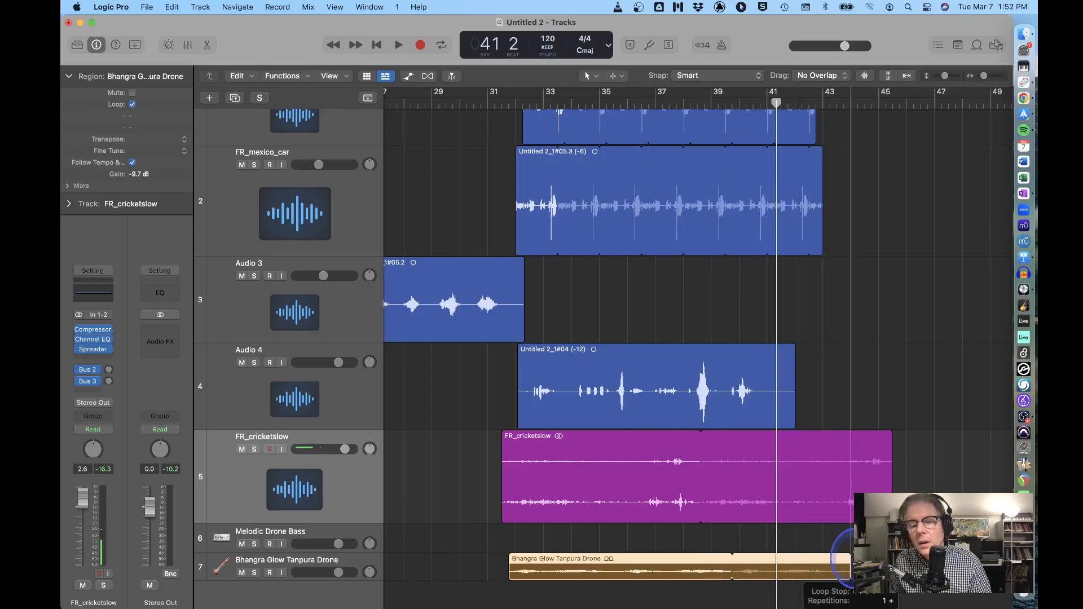
{"action": "left_click", "coordinate": [353, 563]}
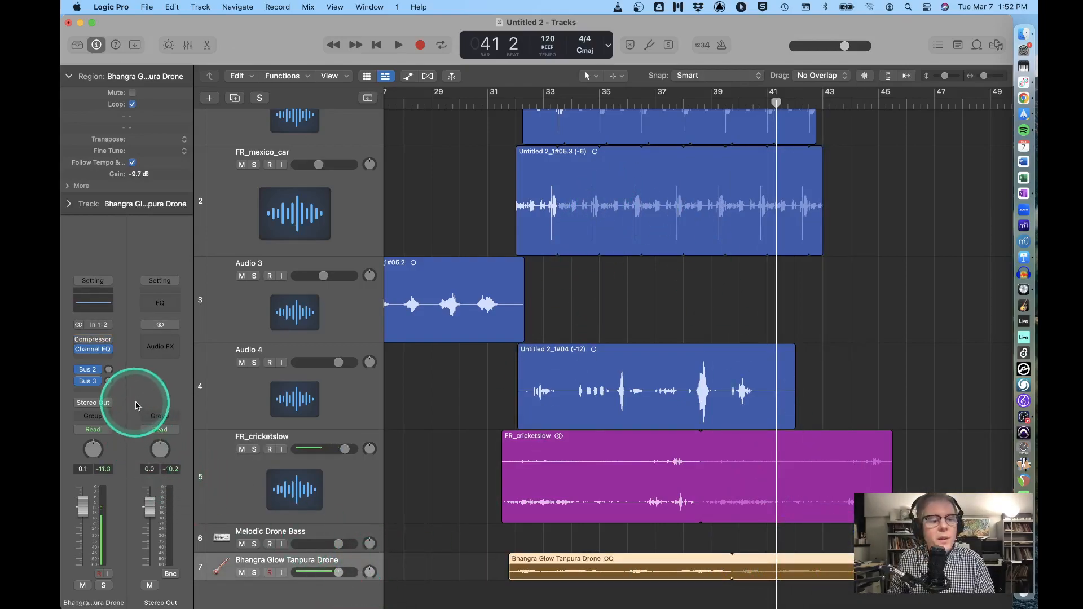
Insert a Bitcrusher from the Distortion category on the Bhangra drone track
{"action": "left_click", "coordinate": [86, 360]}
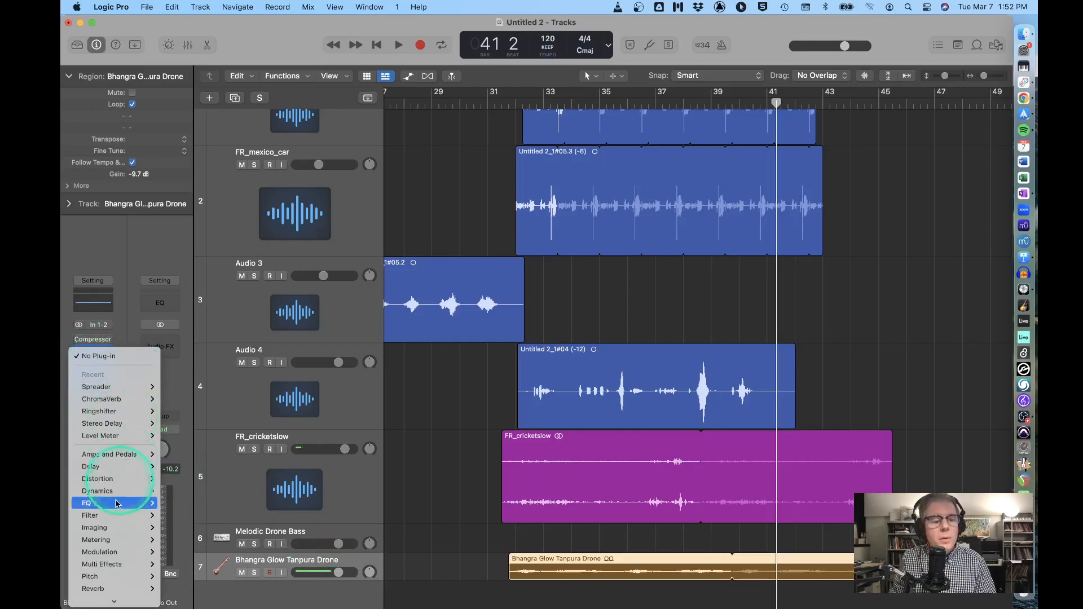
{"action": "mouse_move", "coordinate": [109, 477]}
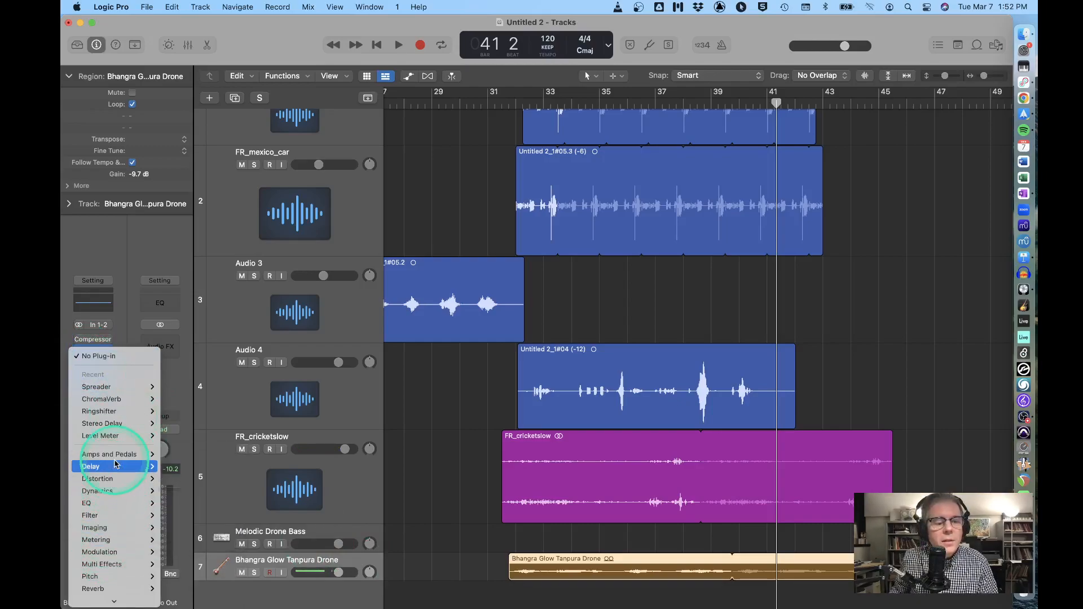
{"action": "mouse_move", "coordinate": [182, 484]}
{"action": "left_click", "coordinate": [247, 484]}
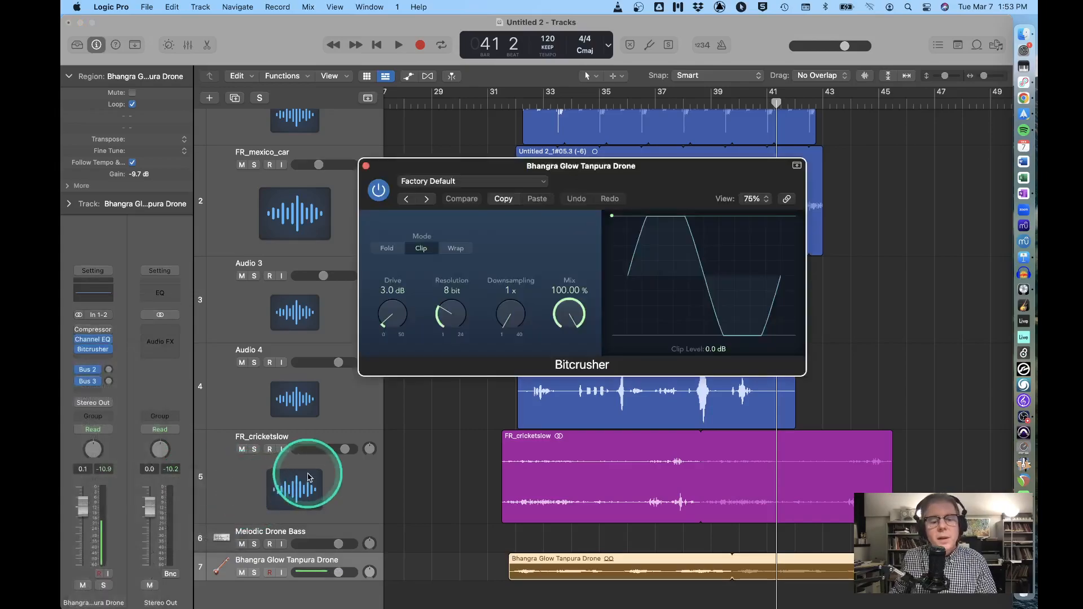
Play from bar 32, lower the drone fader to -2.6 dB, and raise Downsampling to 25x
{"action": "left_click", "coordinate": [517, 102]}
{"action": "key", "text": "space"}
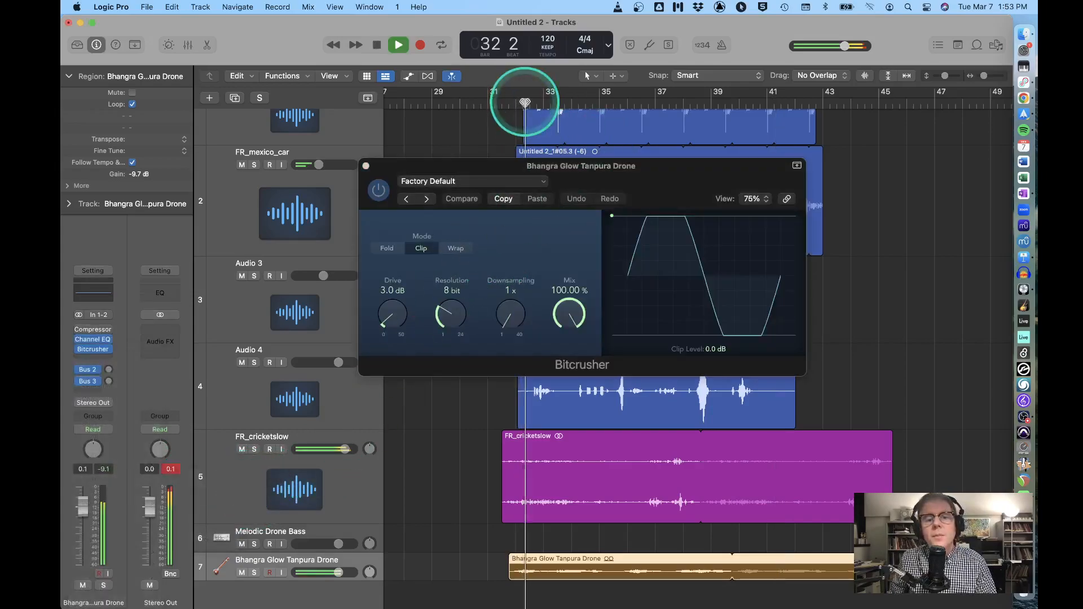
{"action": "left_click_drag", "start_coordinate": [339, 573], "coordinate": [332, 572]}
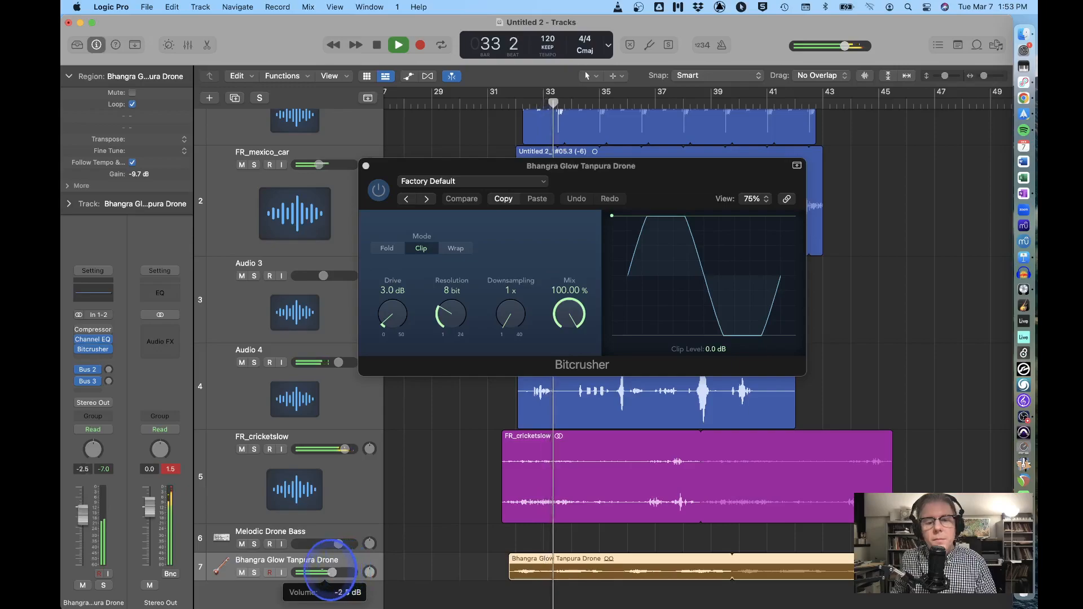
{"action": "left_click", "coordinate": [505, 339]}
{"action": "left_click_drag", "start_coordinate": [505, 317], "coordinate": [495, 229]}
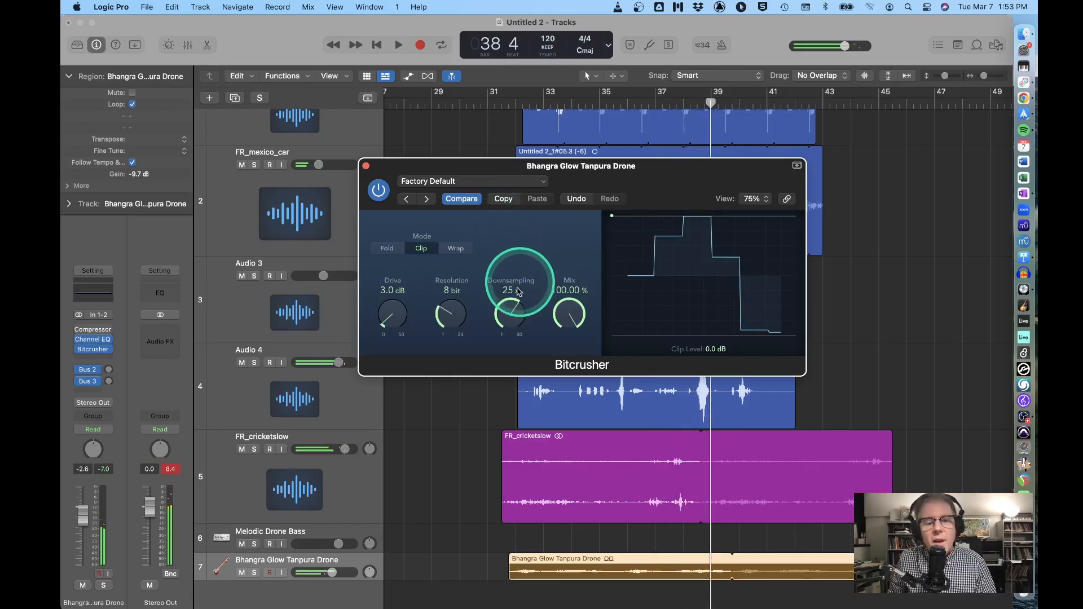
{"action": "mouse_move", "coordinate": [512, 307]}
{"action": "left_mouse_down"}
{"action": "mouse_move", "coordinate": [503, 359]}
{"action": "mouse_move", "coordinate": [505, 293]}
{"action": "mouse_move", "coordinate": [504, 353]}
{"action": "mouse_move", "coordinate": [499, 304]}
{"action": "left_mouse_up"}
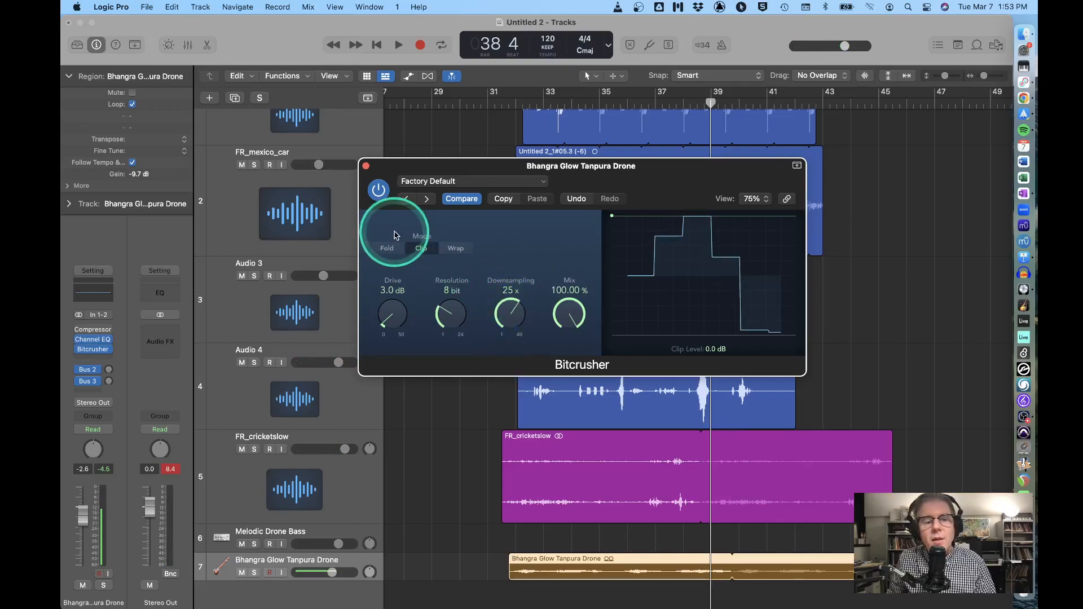
Show automation, assign track 7's lane to Bitcrusher Downsampling, and choose the Pencil tool
{"action": "left_click", "coordinate": [354, 573]}
{"action": "key", "text": "a"}
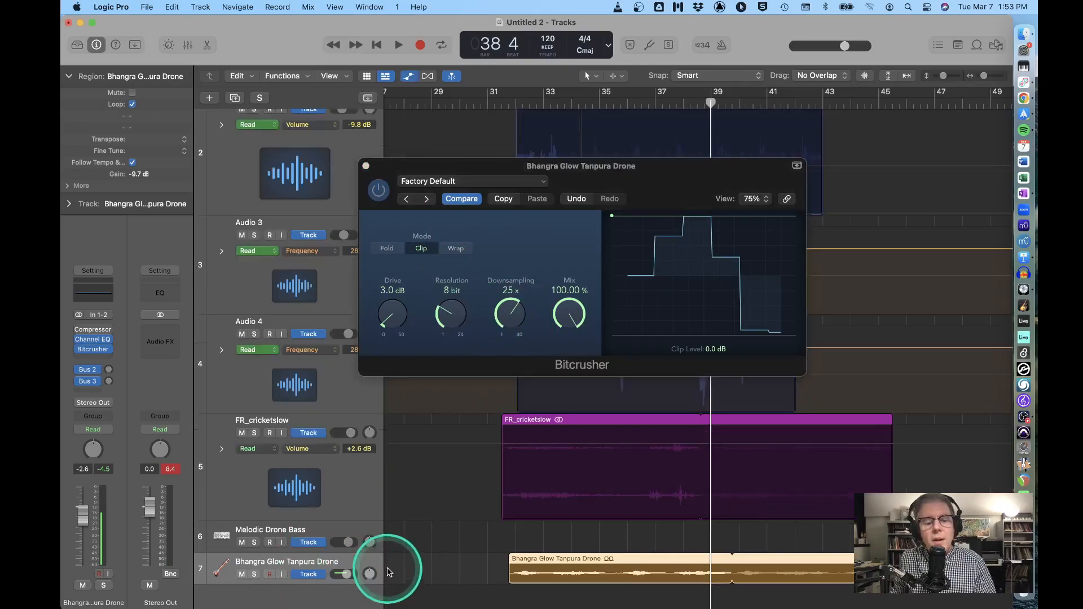
{"action": "left_click", "coordinate": [311, 541]}
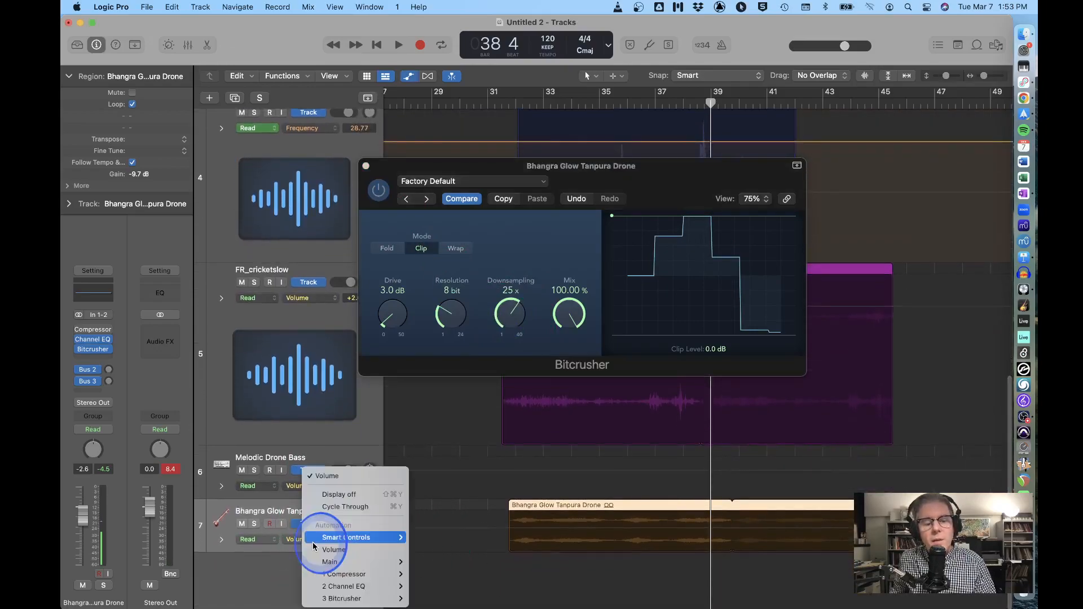
{"action": "mouse_move", "coordinate": [340, 598]}
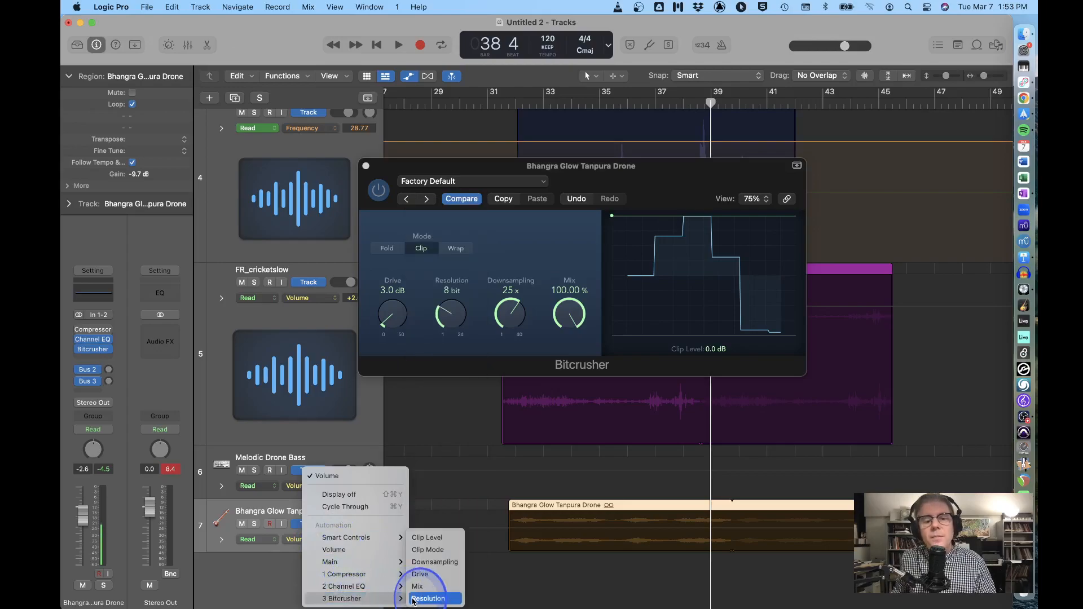
{"action": "left_click", "coordinate": [432, 562]}
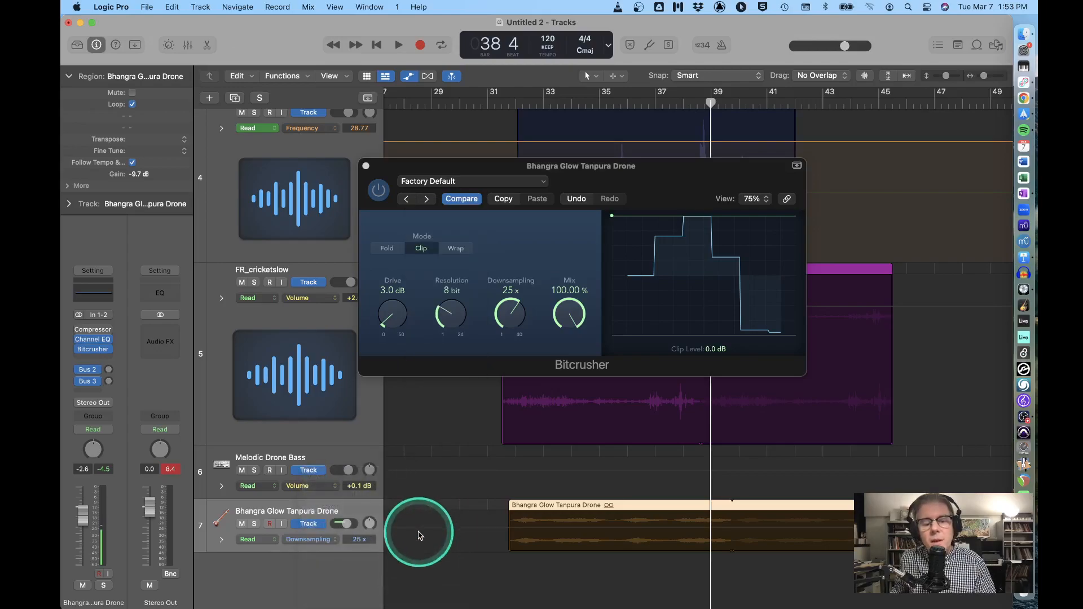
{"action": "left_click", "coordinate": [588, 77]}
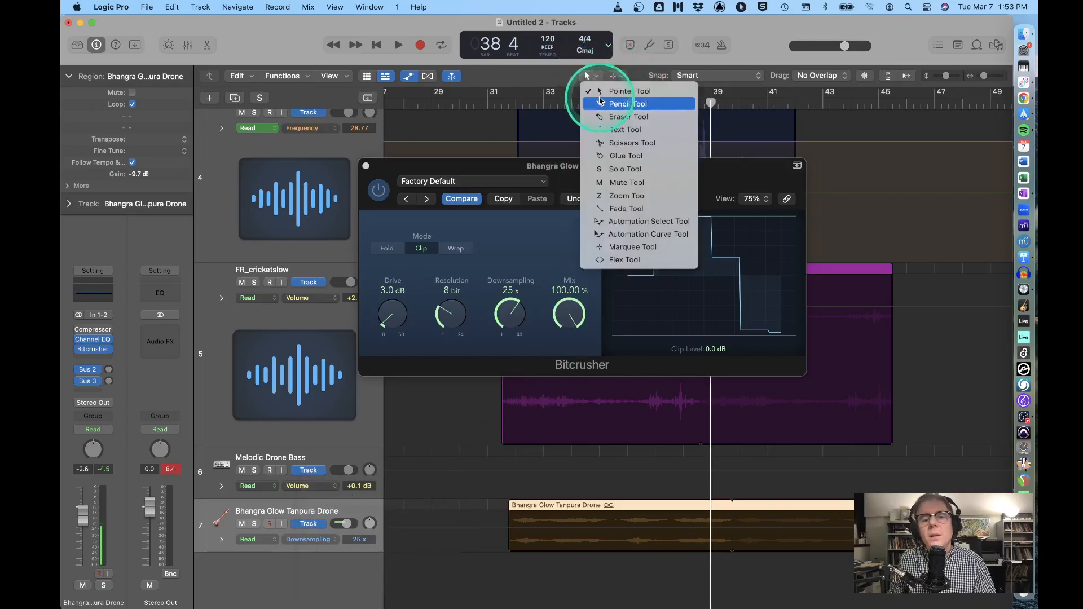
{"action": "left_click", "coordinate": [600, 106]}
Draw a rising-and-falling Downsampling curve over the drone region and audition it from bar 32
{"action": "mouse_move", "coordinate": [496, 551]}
{"action": "left_mouse_down"}
{"action": "mouse_move", "coordinate": [502, 563]}
{"action": "mouse_move", "coordinate": [525, 513]}
{"action": "mouse_move", "coordinate": [592, 548]}
{"action": "mouse_move", "coordinate": [633, 541]}
{"action": "mouse_move", "coordinate": [684, 508]}
{"action": "mouse_move", "coordinate": [805, 536]}
{"action": "mouse_move", "coordinate": [853, 522]}
{"action": "mouse_move", "coordinate": [874, 499]}
{"action": "left_mouse_up"}
{"action": "double_click", "coordinate": [524, 101]}
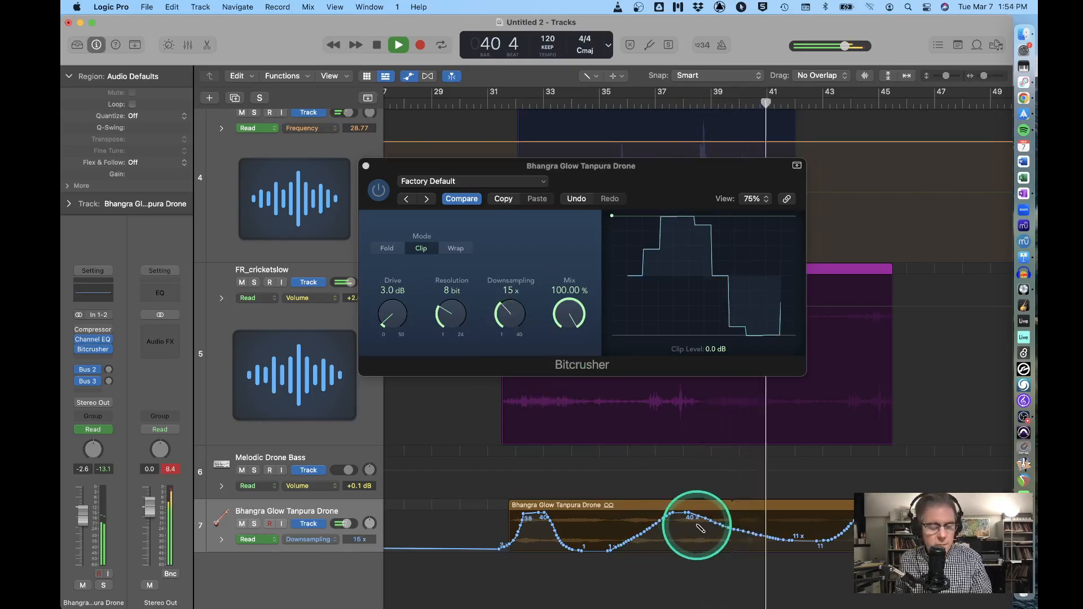
{"action": "key", "text": "space"}
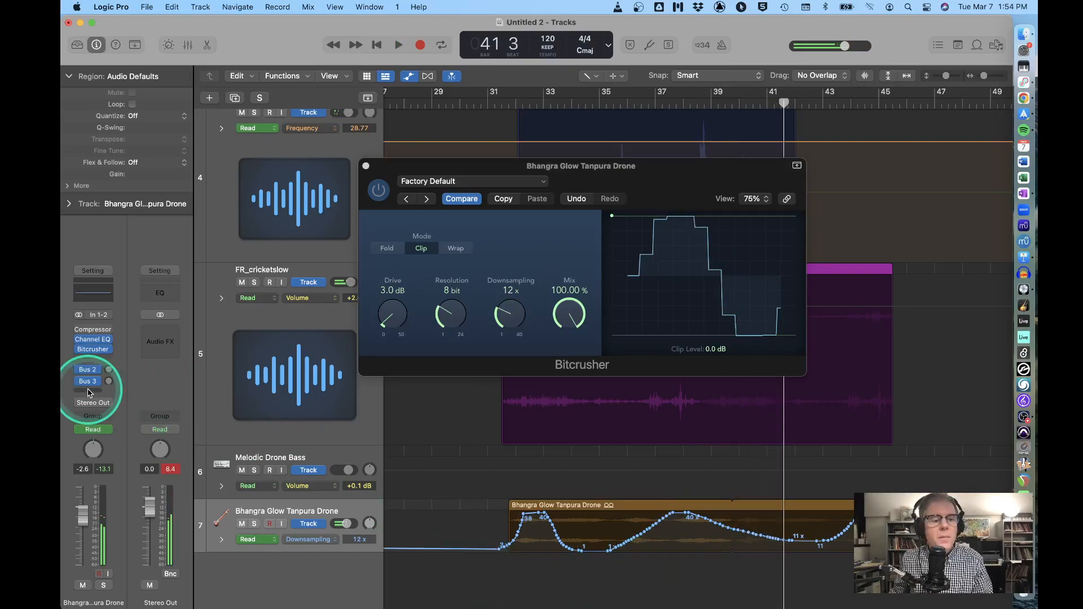
Add ChromaVerb after Bitcrusher with the Spaces > Cavernous preset, audition from bar 32, and close it
{"action": "left_click", "coordinate": [95, 358]}
{"action": "left_click", "coordinate": [195, 413]}
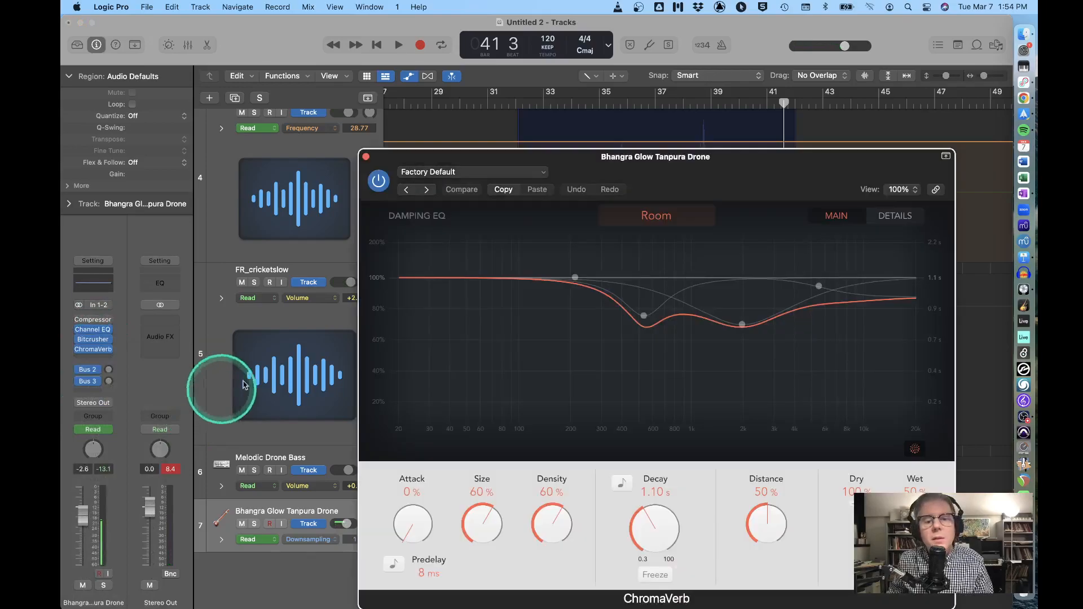
{"action": "left_click", "coordinate": [479, 171]}
{"action": "left_click", "coordinate": [478, 419]}
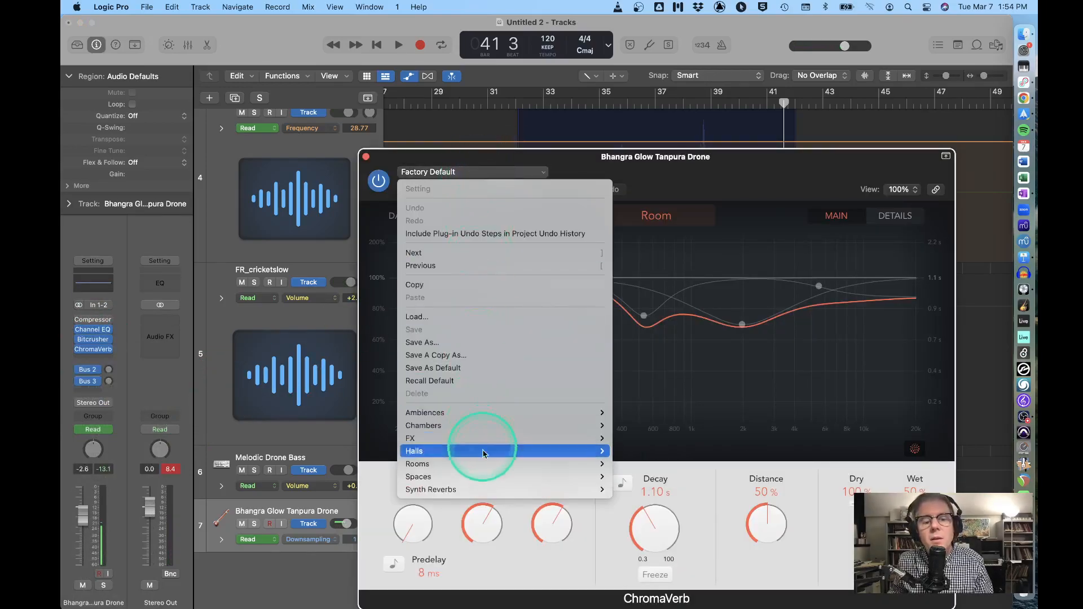
{"action": "mouse_move", "coordinate": [485, 477]}
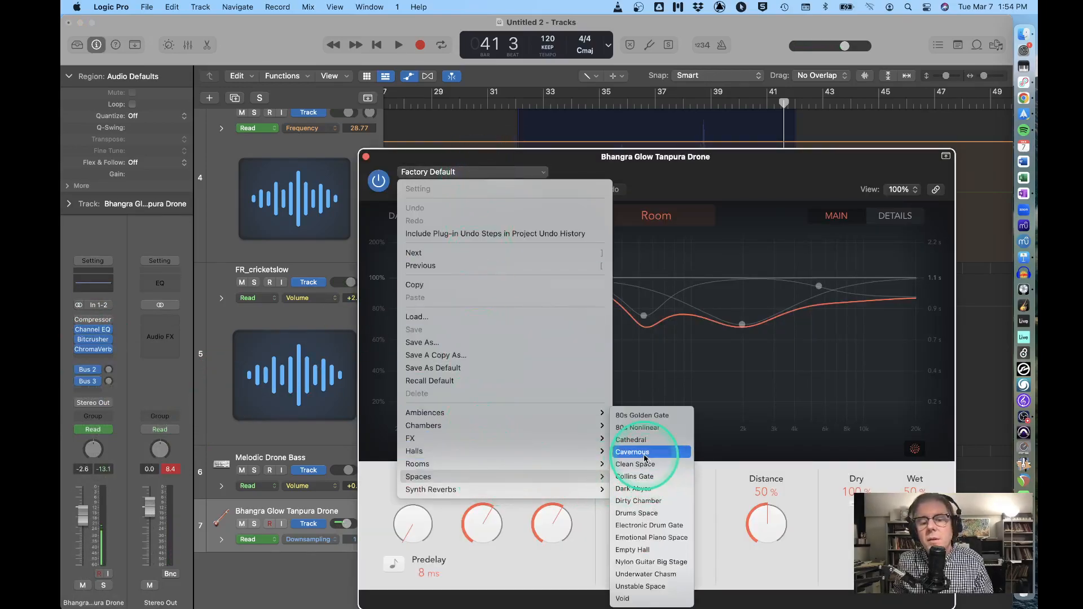
{"action": "left_click", "coordinate": [638, 454]}
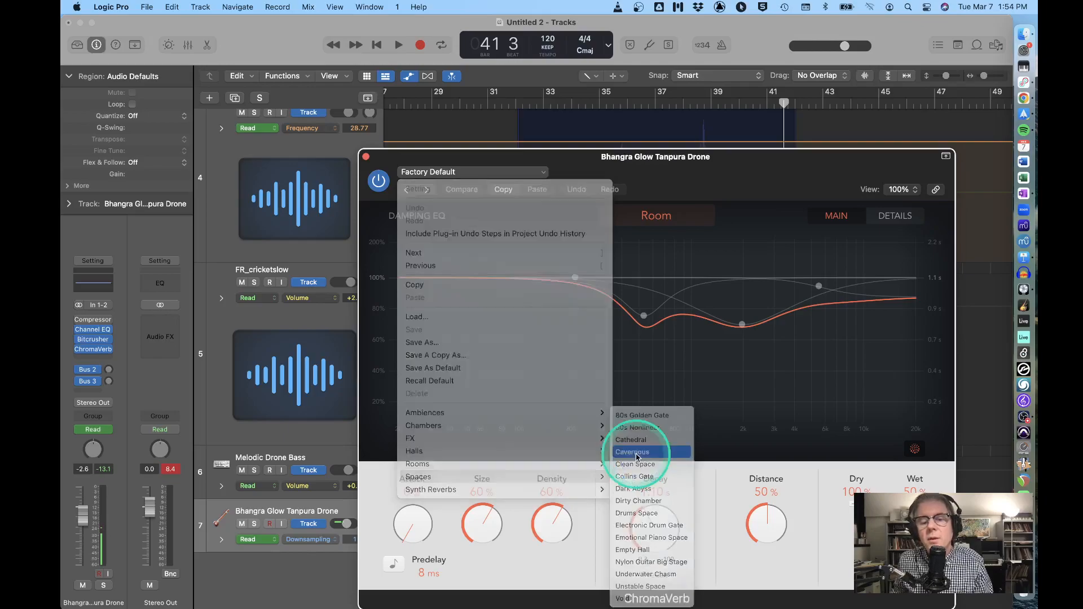
{"action": "key", "text": "space"}
{"action": "left_click", "coordinate": [530, 110]}
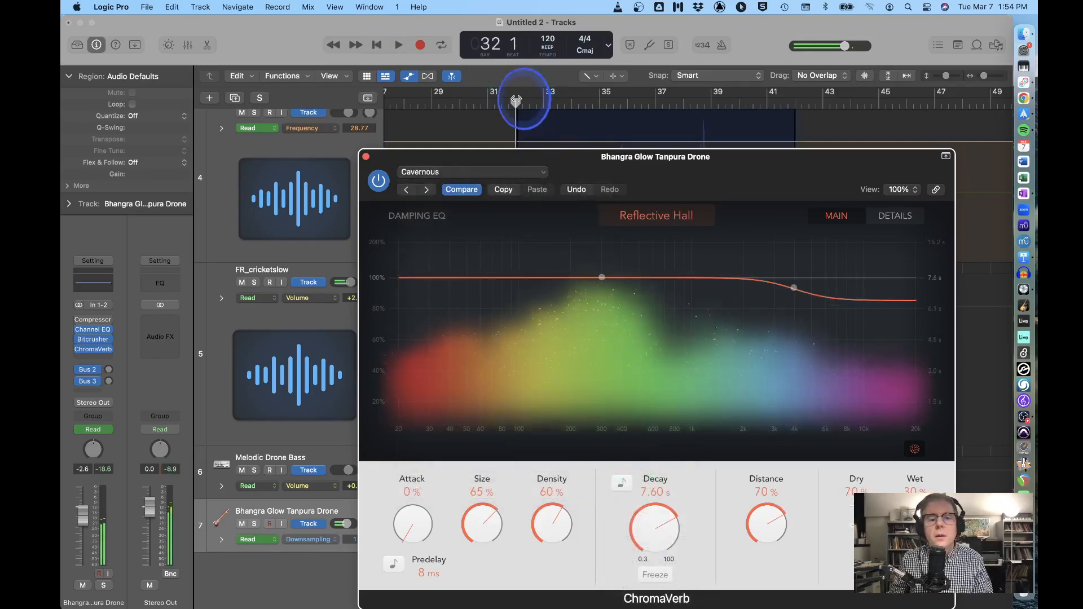
{"action": "left_click", "coordinate": [365, 158]}
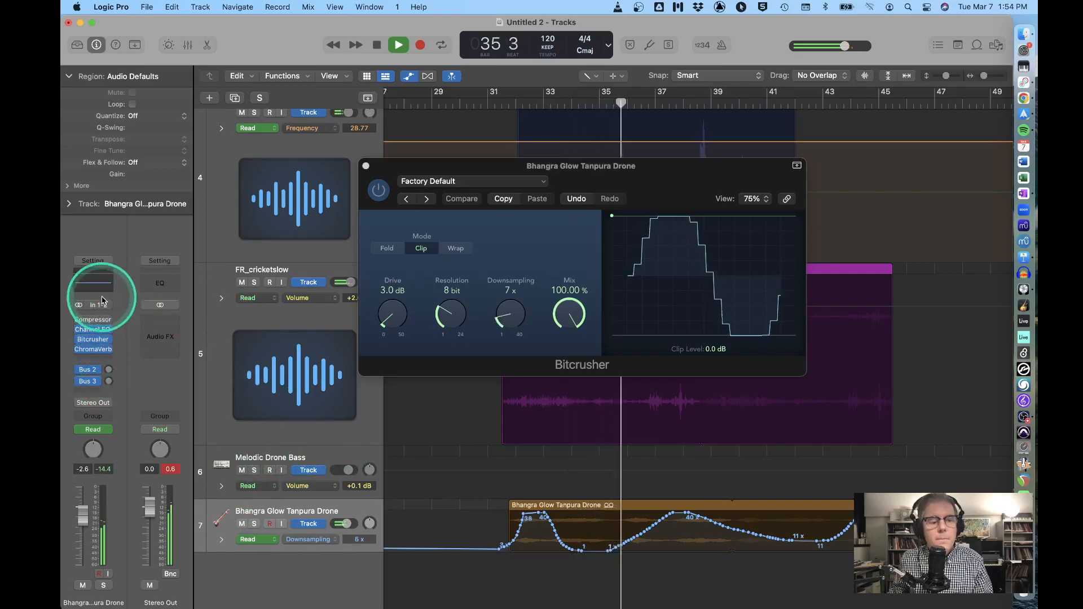
Close Bitcrusher, hide automation, shrink FR_cricketslow to a thin row, and select the cricket and drone regions
{"action": "left_click", "coordinate": [366, 166]}
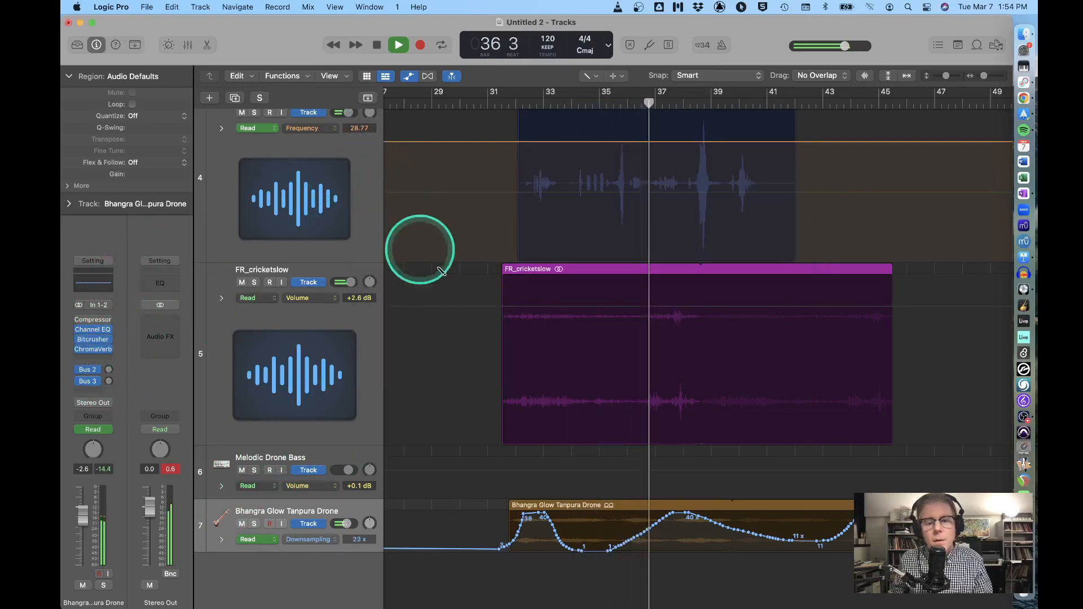
{"action": "key", "text": "a"}
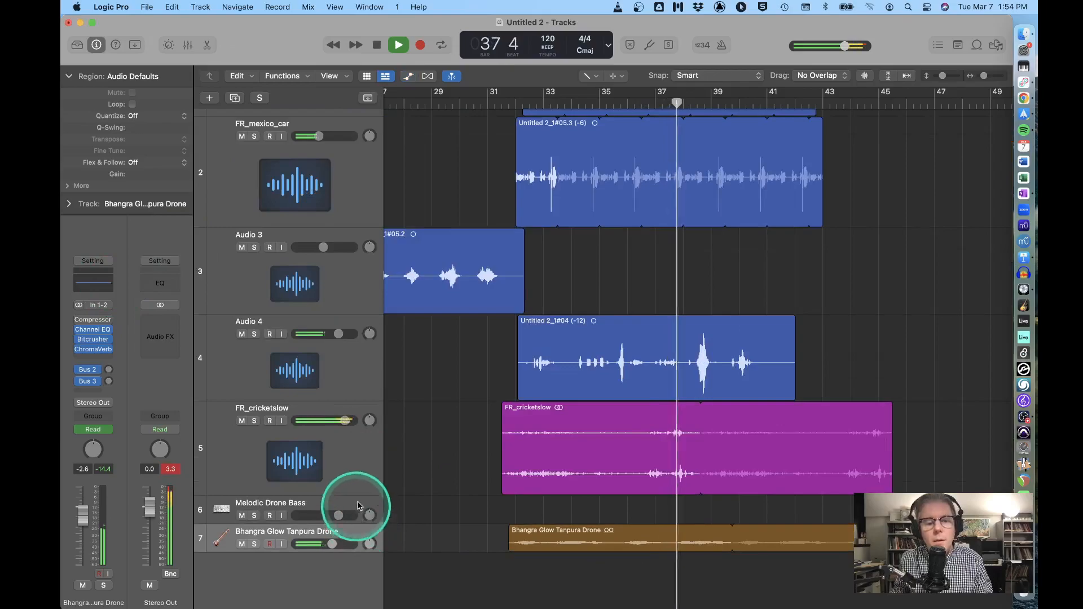
{"action": "mouse_move", "coordinate": [357, 492]}
{"action": "left_mouse_down"}
{"action": "mouse_move", "coordinate": [367, 459]}
{"action": "mouse_move", "coordinate": [370, 503]}
{"action": "left_mouse_up"}
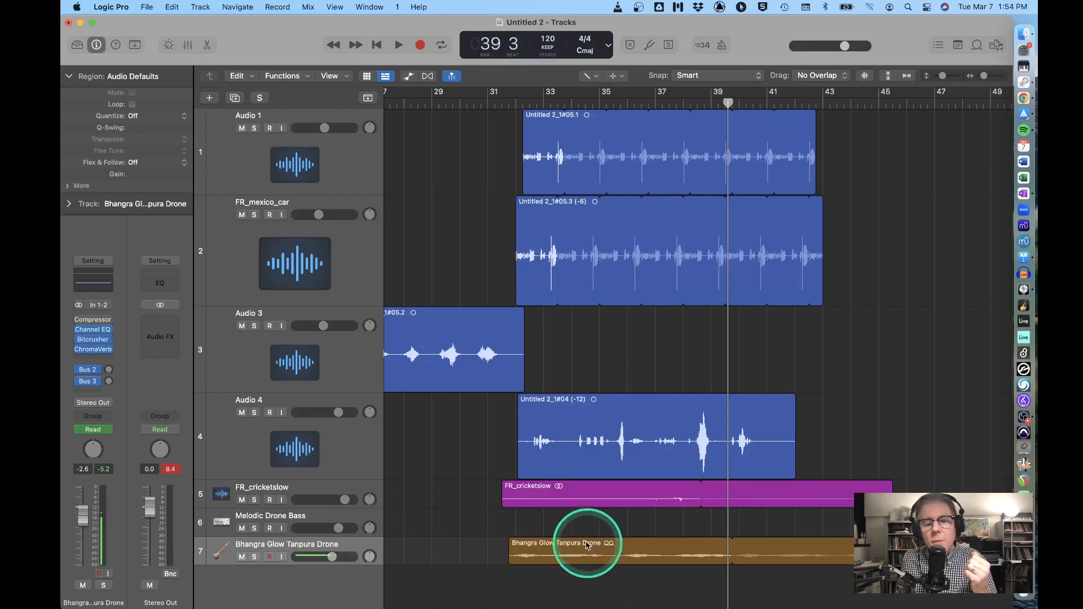
{"action": "left_click", "coordinate": [581, 500]}
{"action": "left_click", "coordinate": [569, 556]}
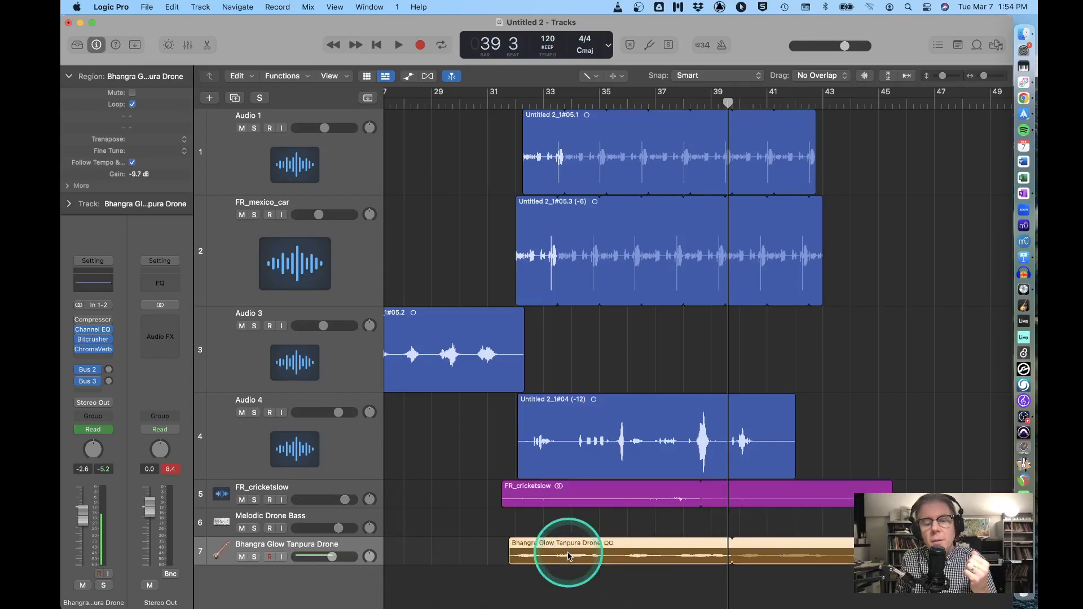